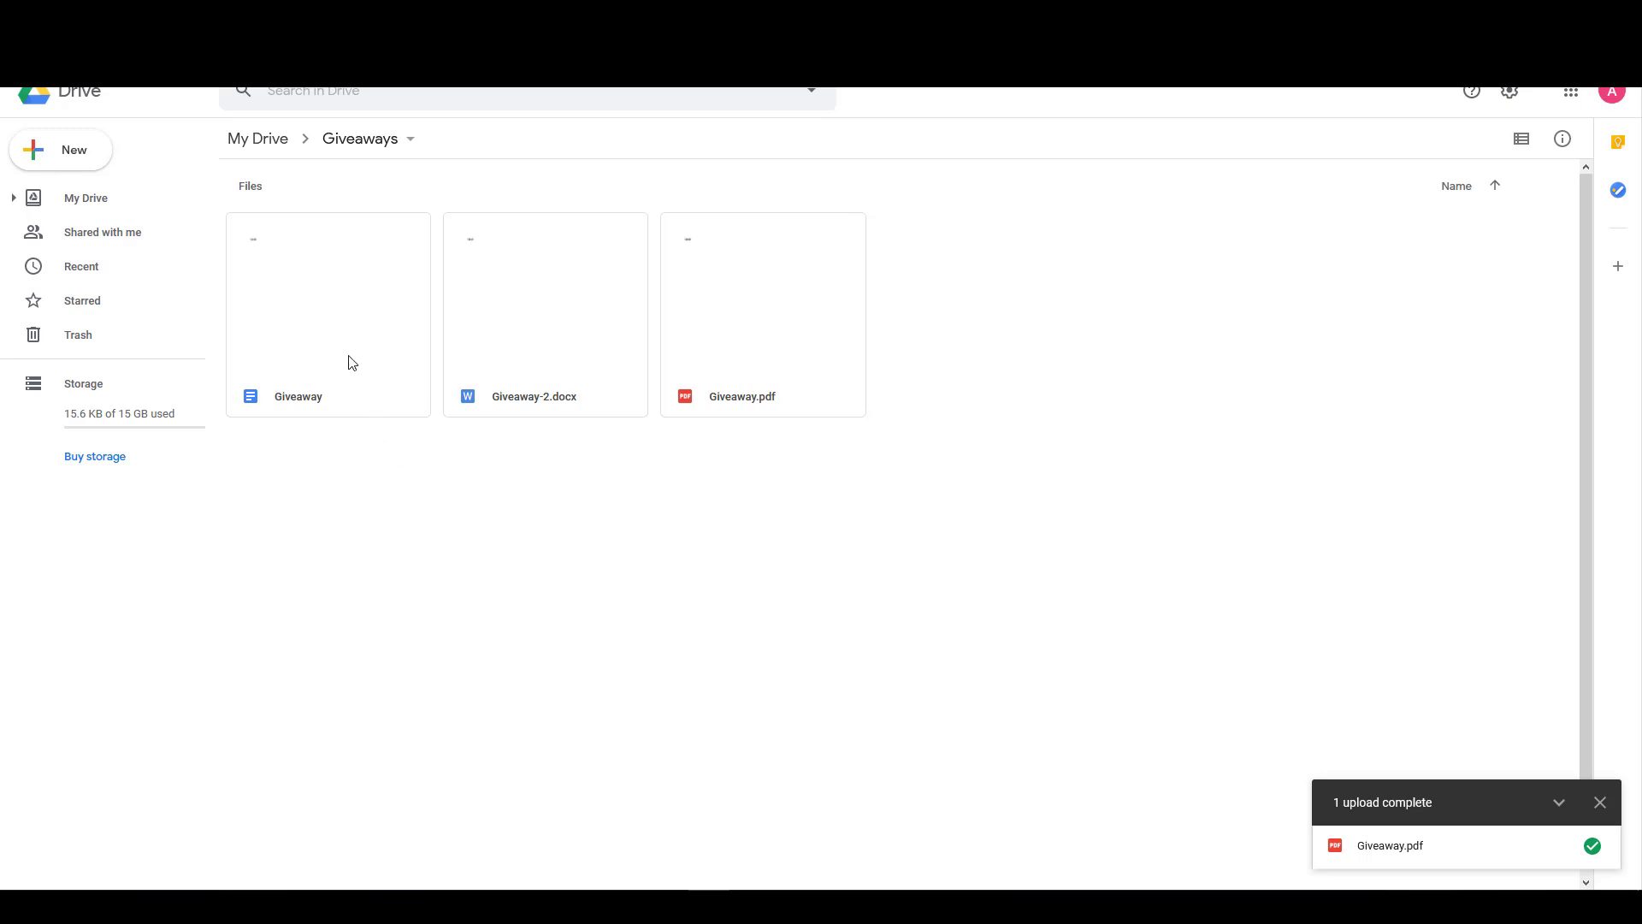
From My Drive, open the Giveaways folder and create a new blank Google Docs document.
click(246, 144)
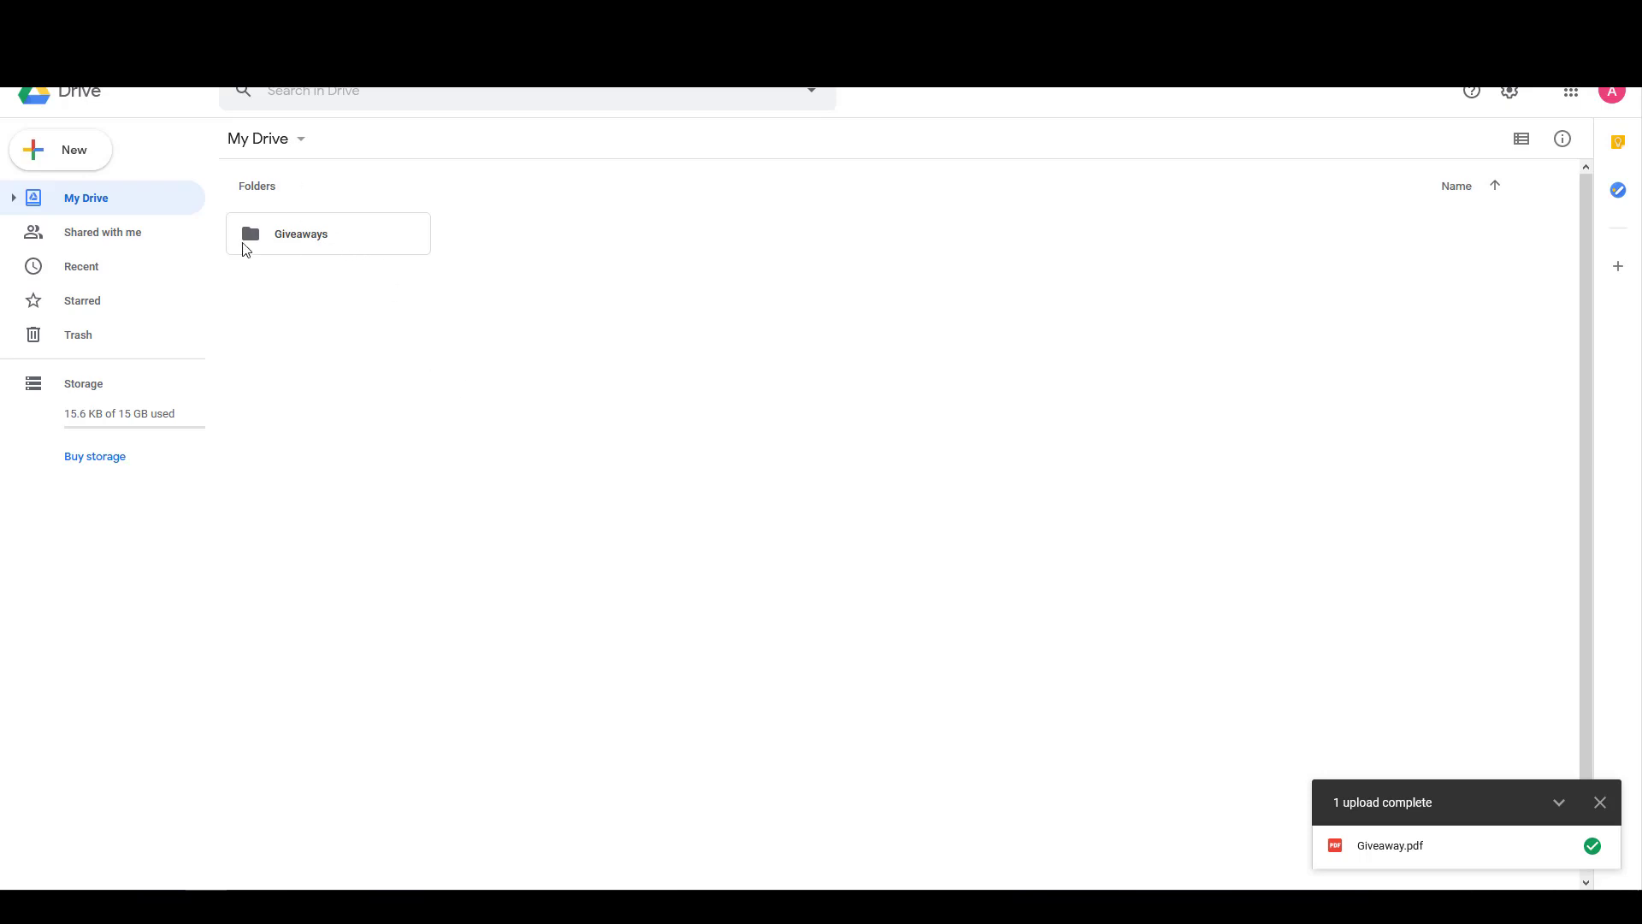
double_click(391, 251)
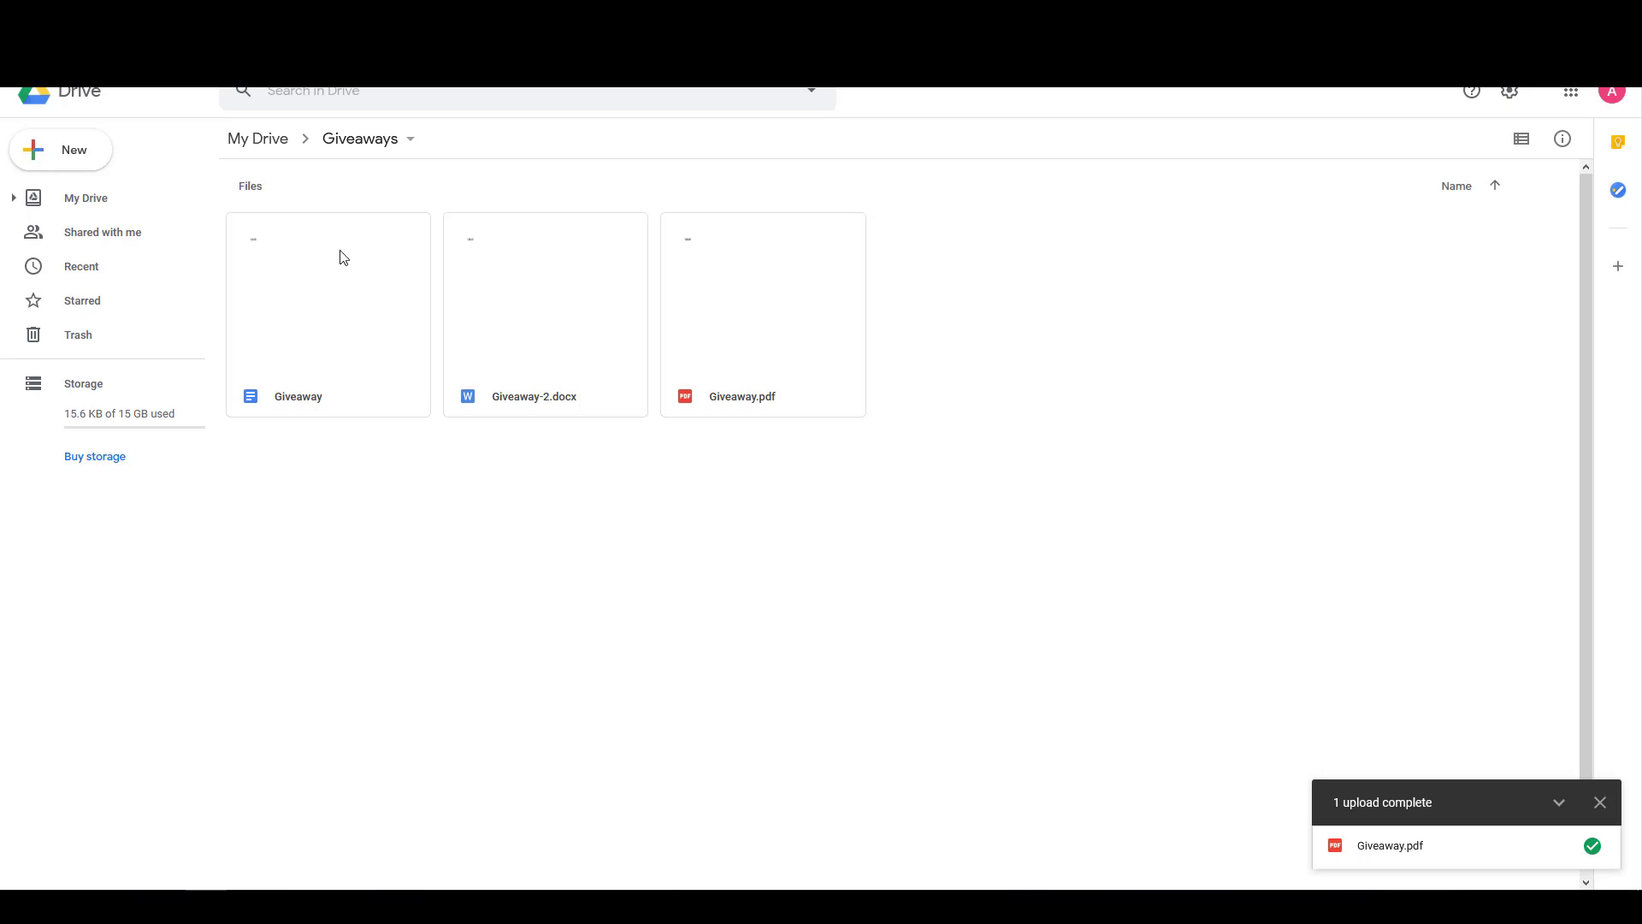
click(74, 152)
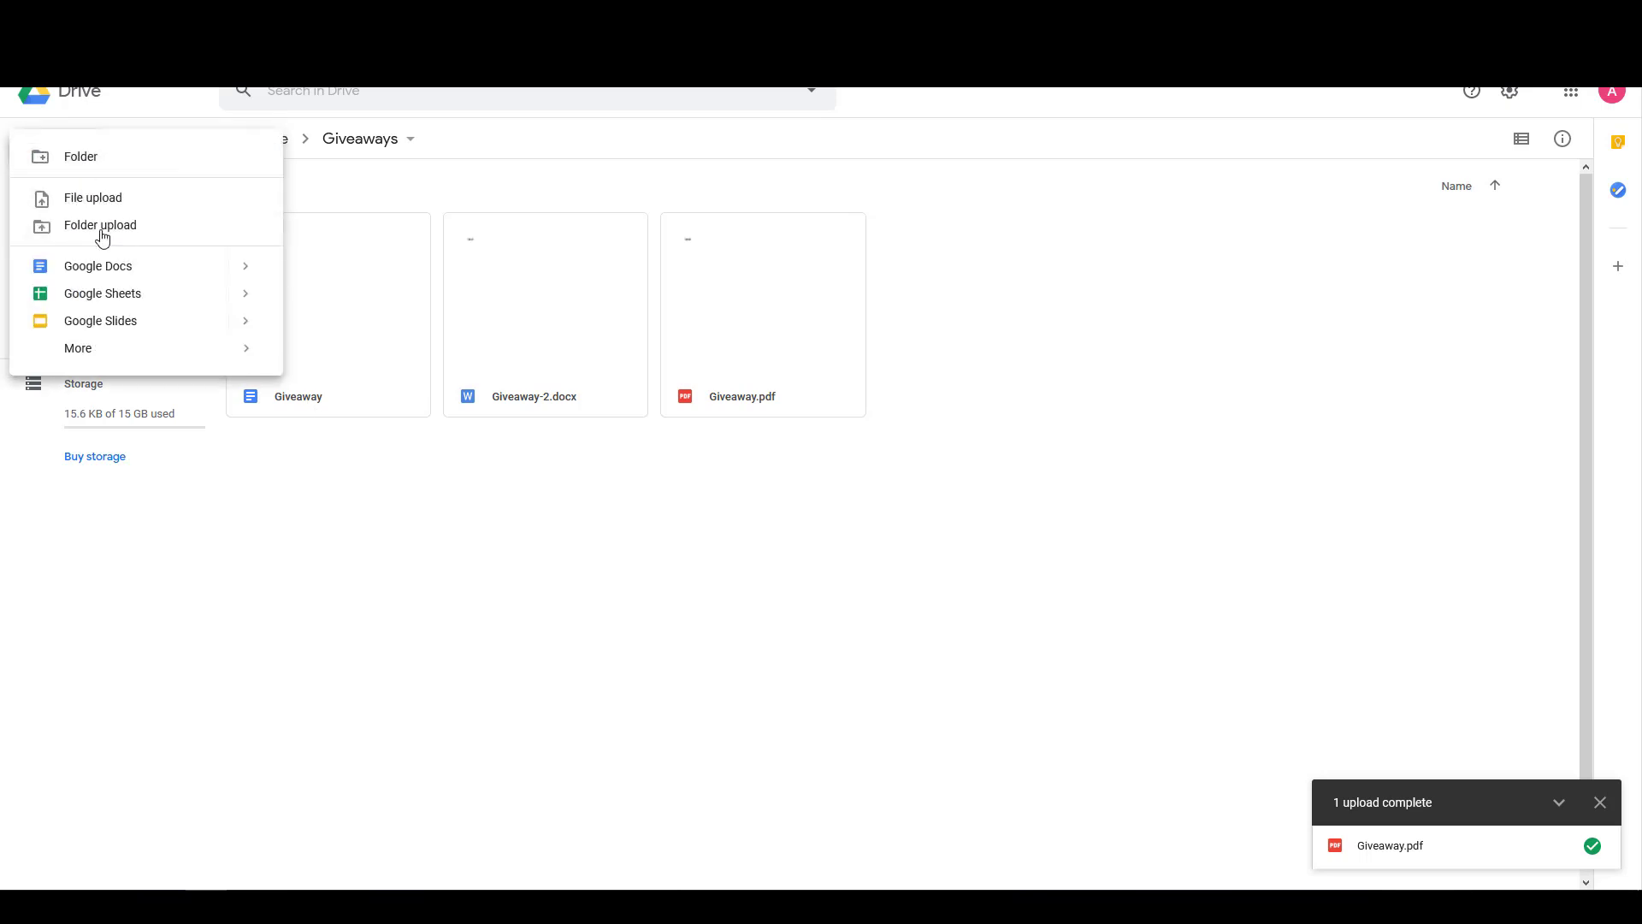
click(117, 268)
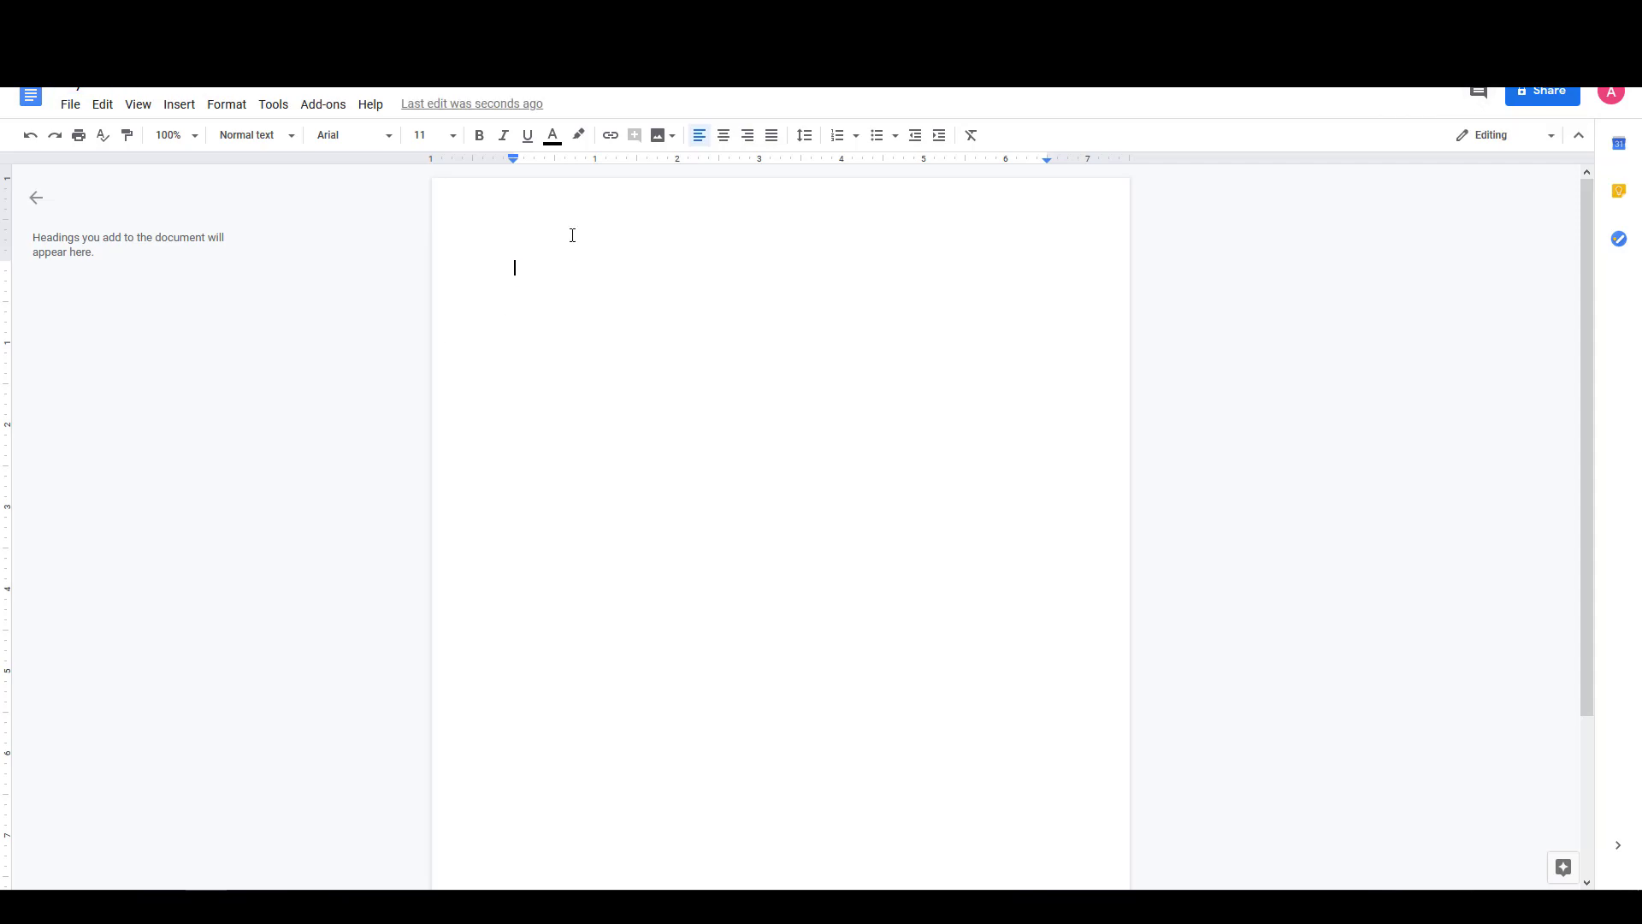
Type the line 'Texty text...' into the new document.
text(Texty text...)
Export the document via File > Download > PDF Document and save it as My Doc.pdf on the Desktop.
click(75, 107)
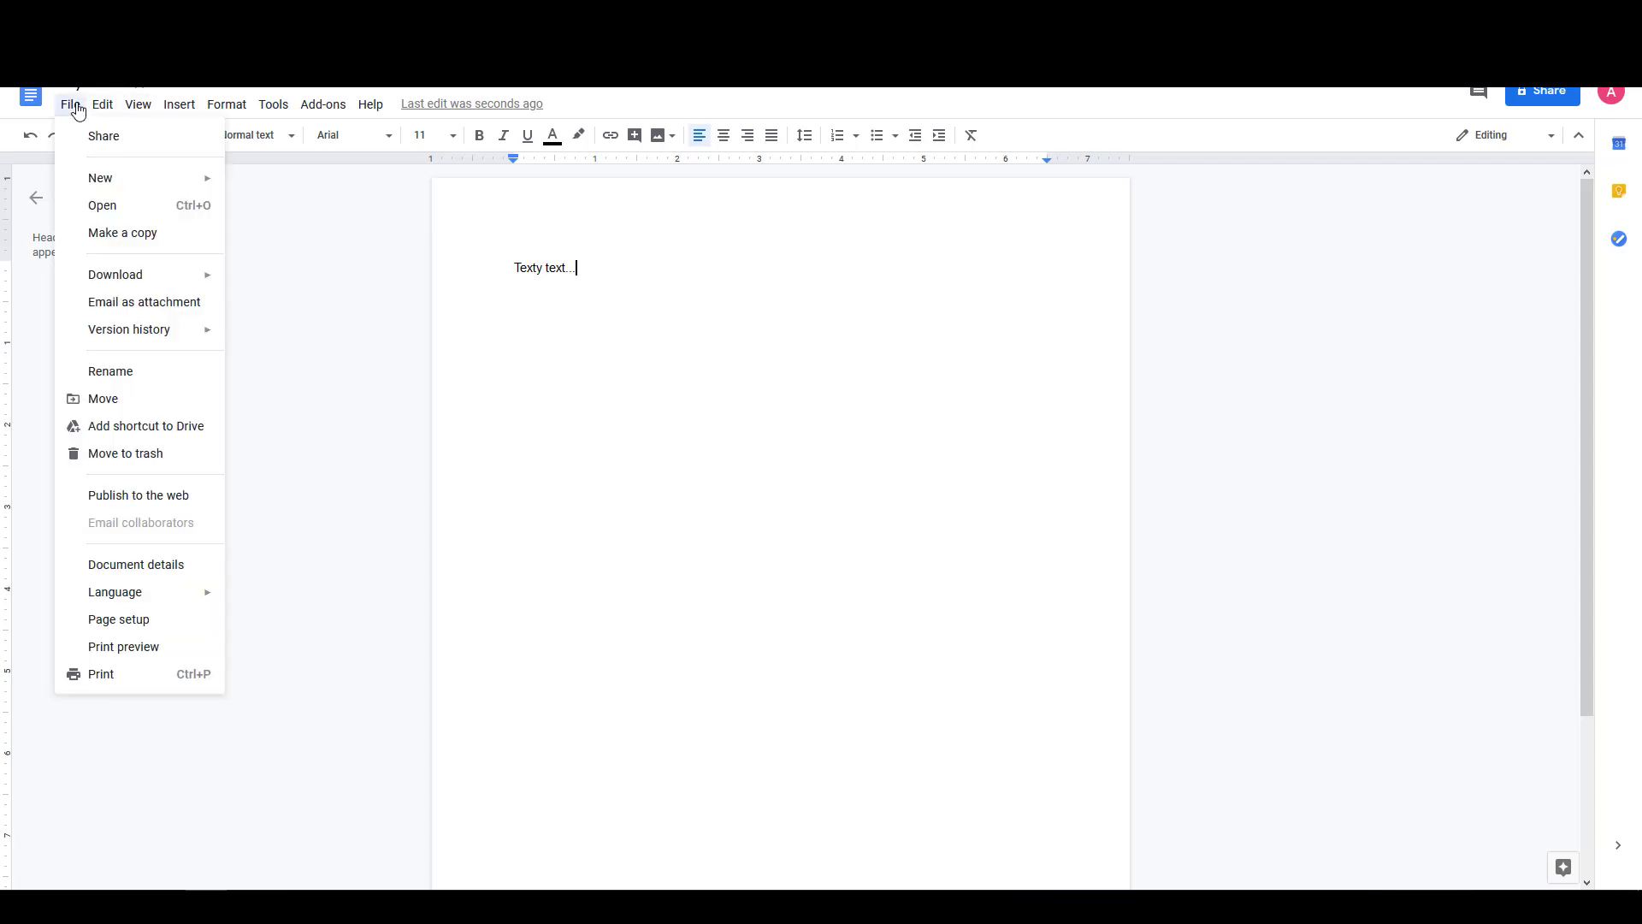
mouse_move(123, 274)
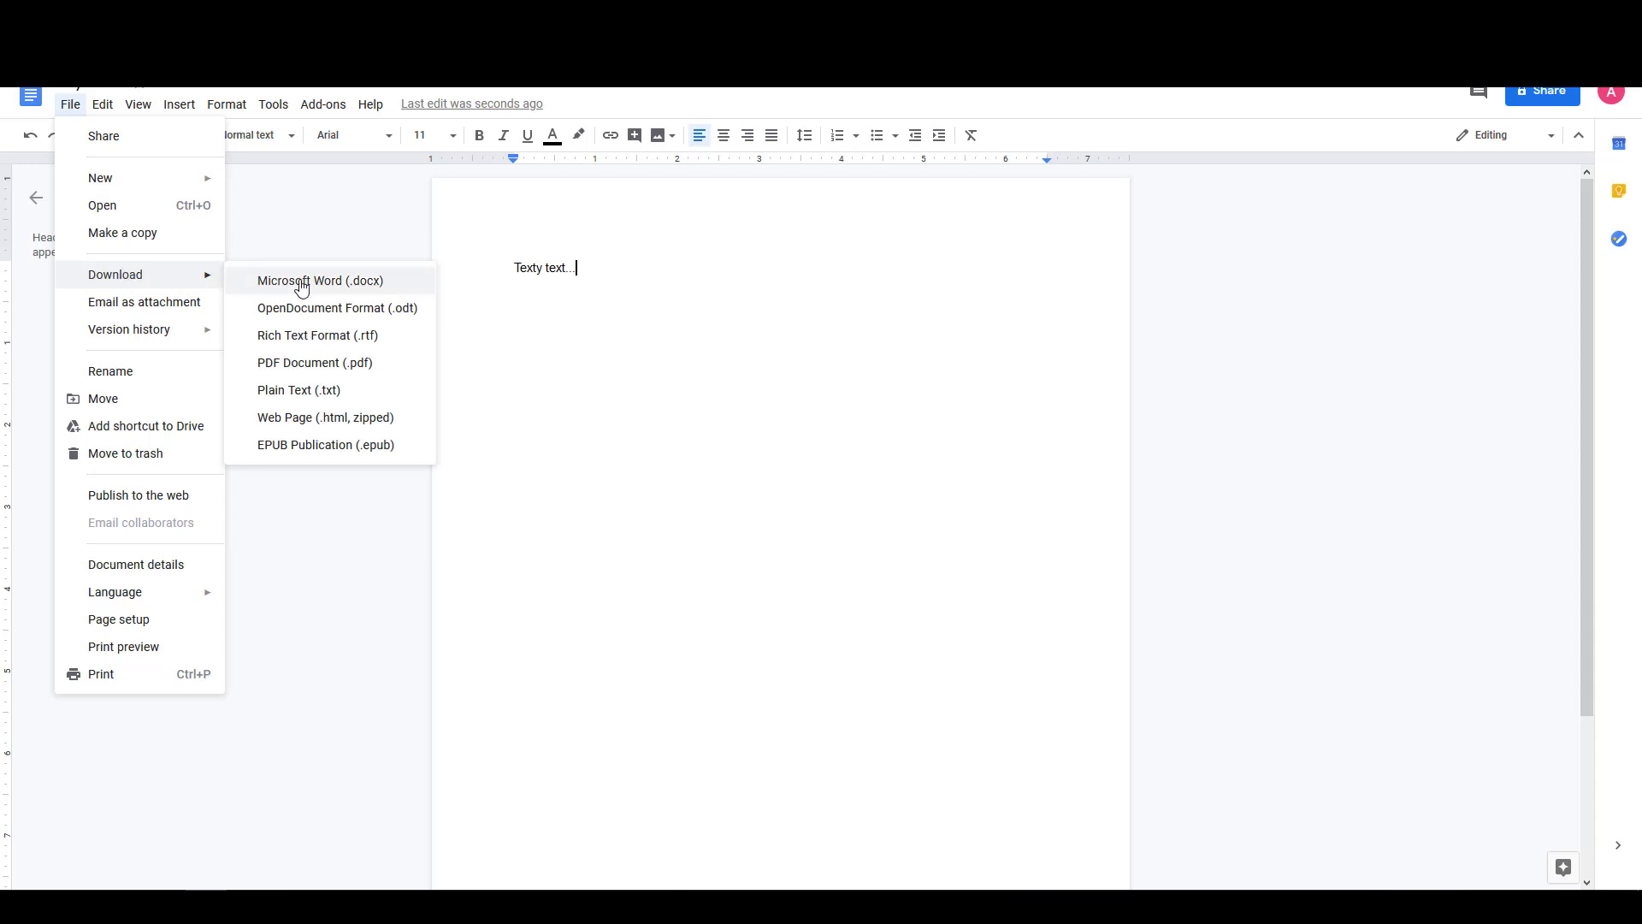
click(307, 369)
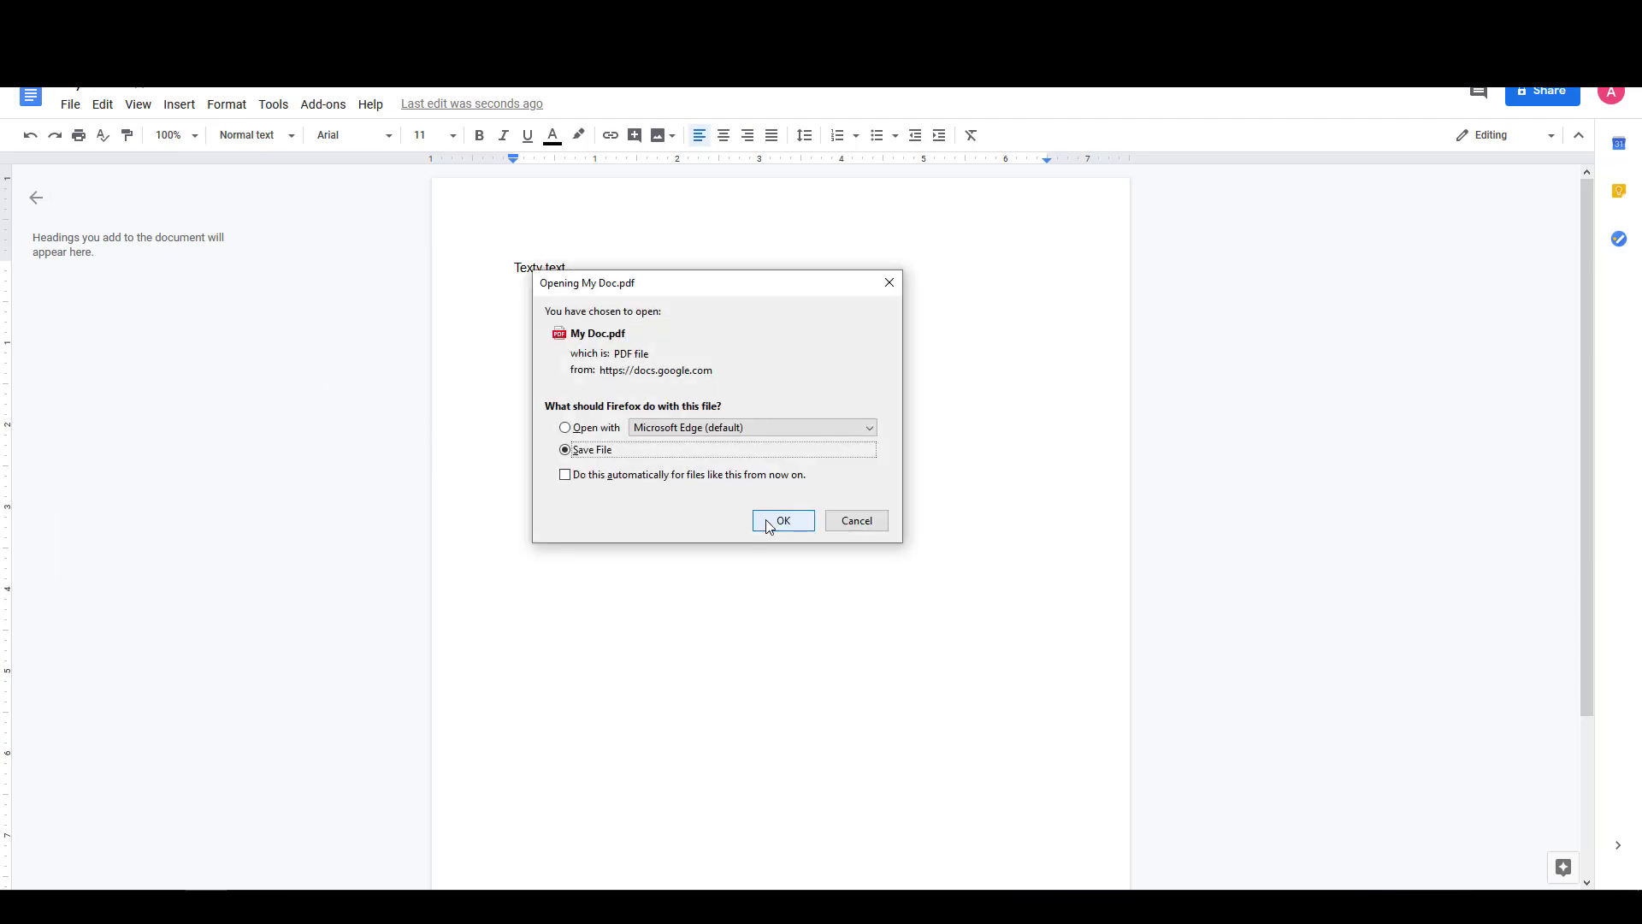
click(782, 521)
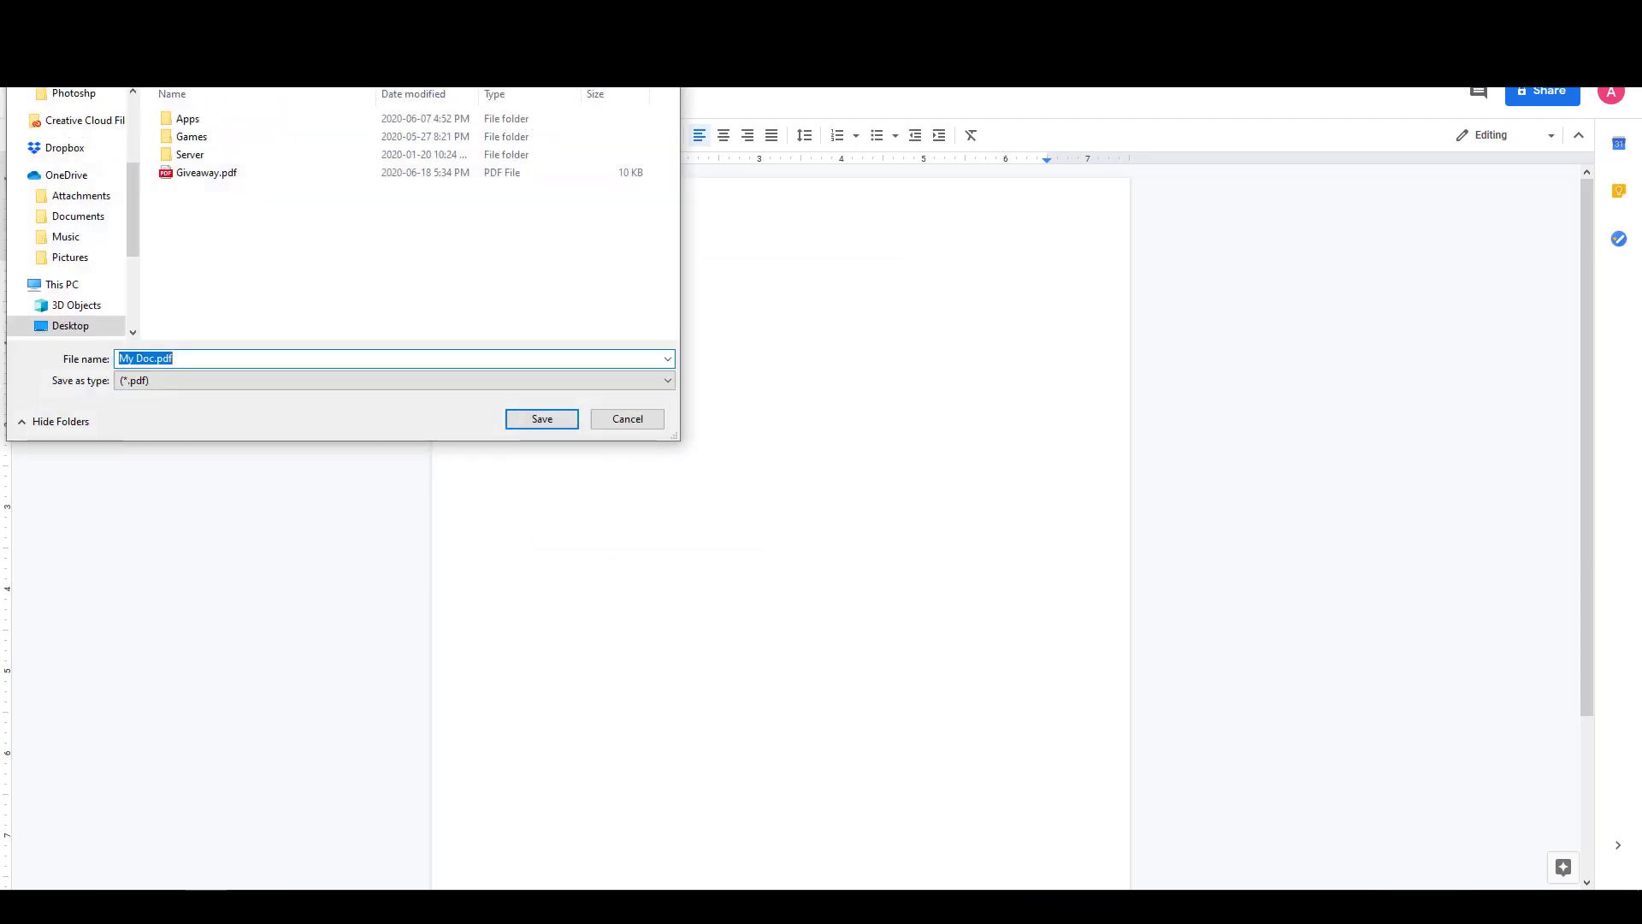
click(584, 445)
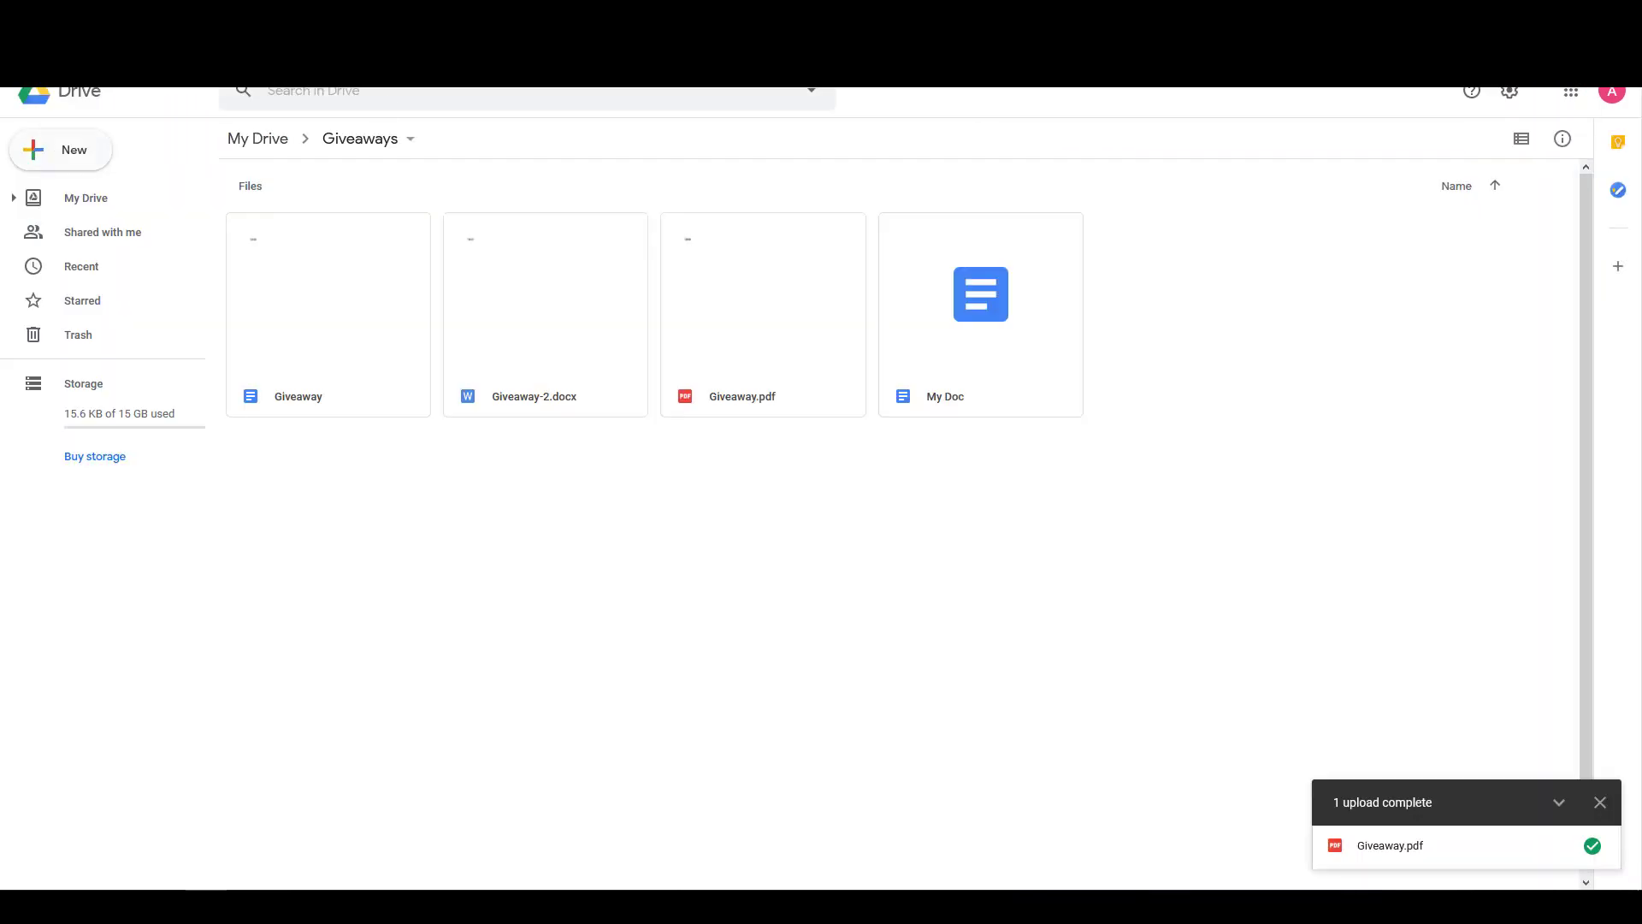
Drag My Doc.pdf from the Desktop into the Giveaways folder and dismiss the finished-upload notice.
key(alt+Tab)
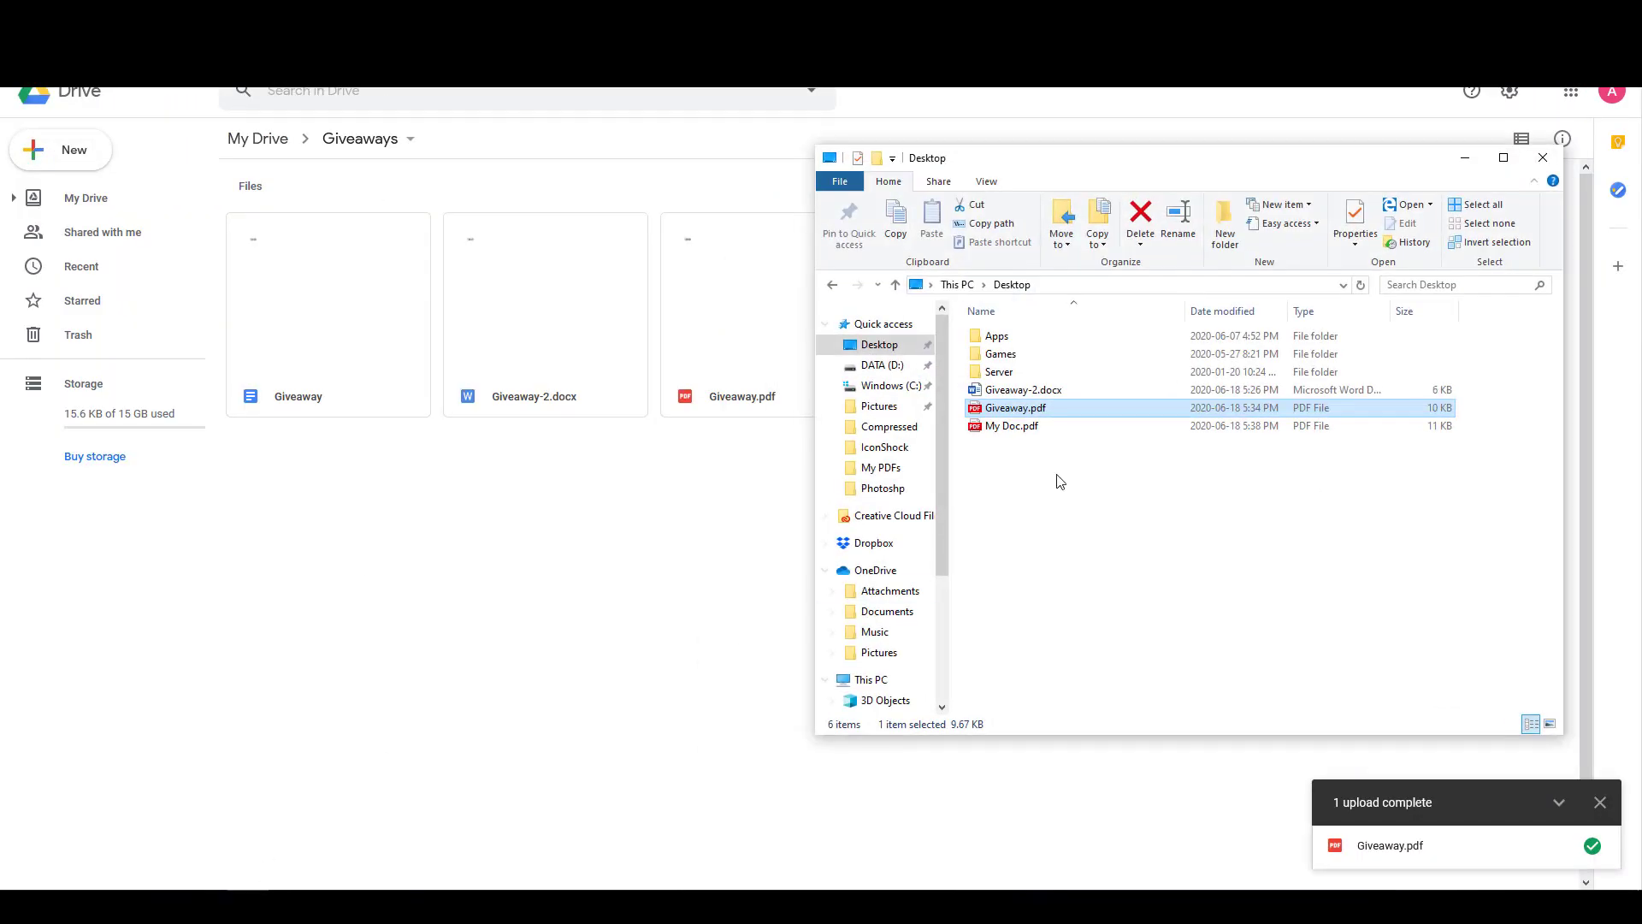
click(1017, 430)
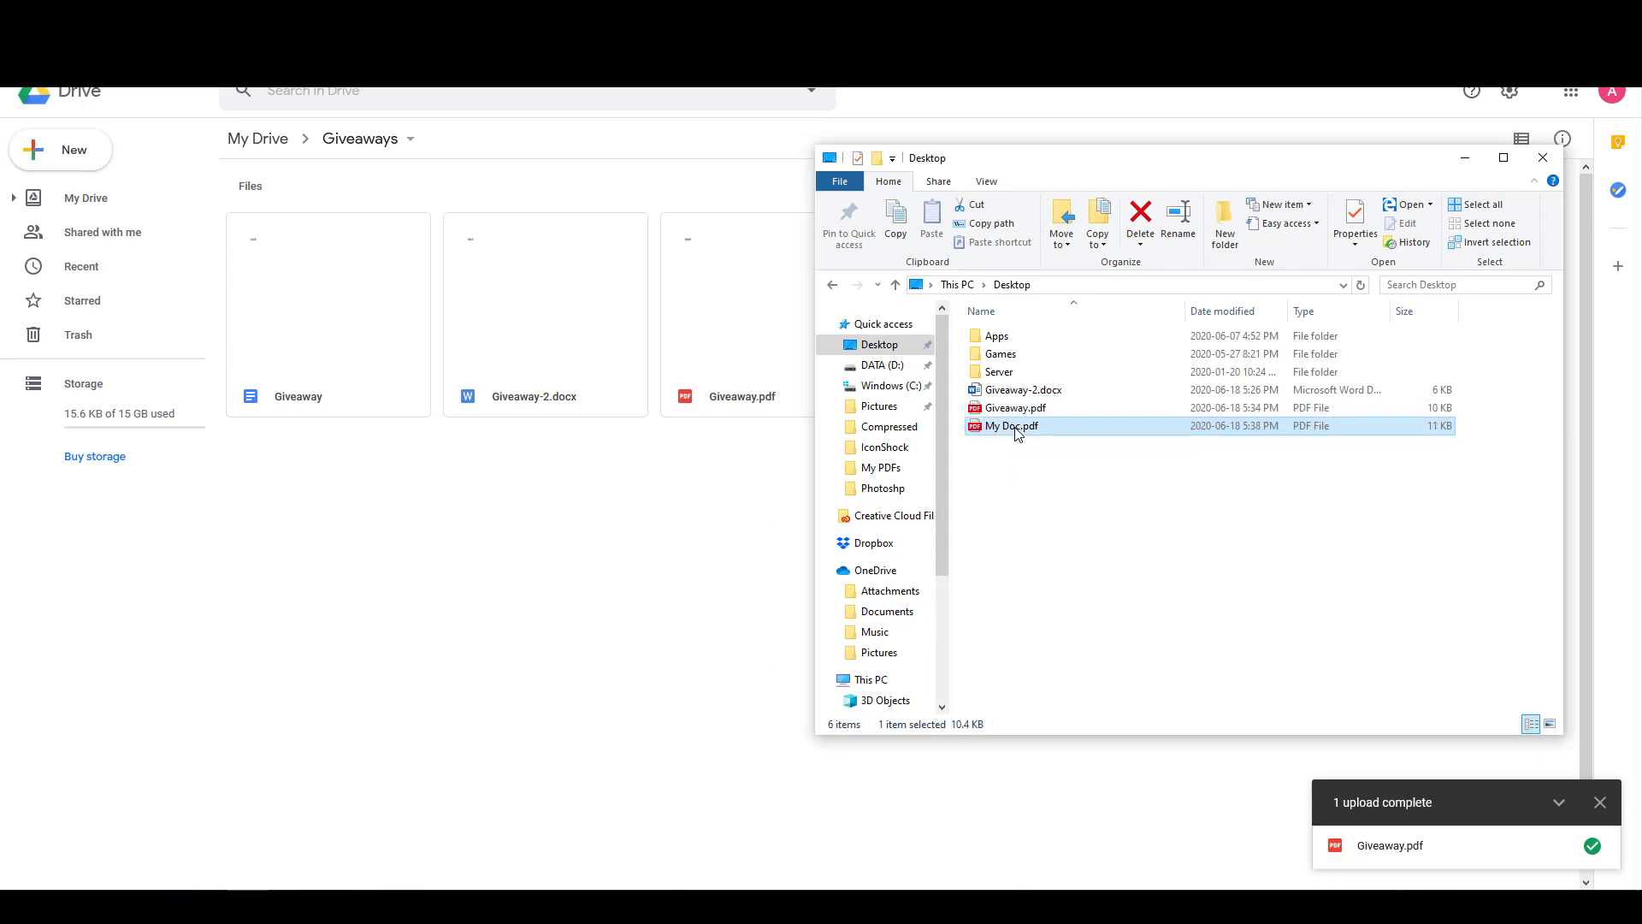
drag(1018, 431, 563, 530)
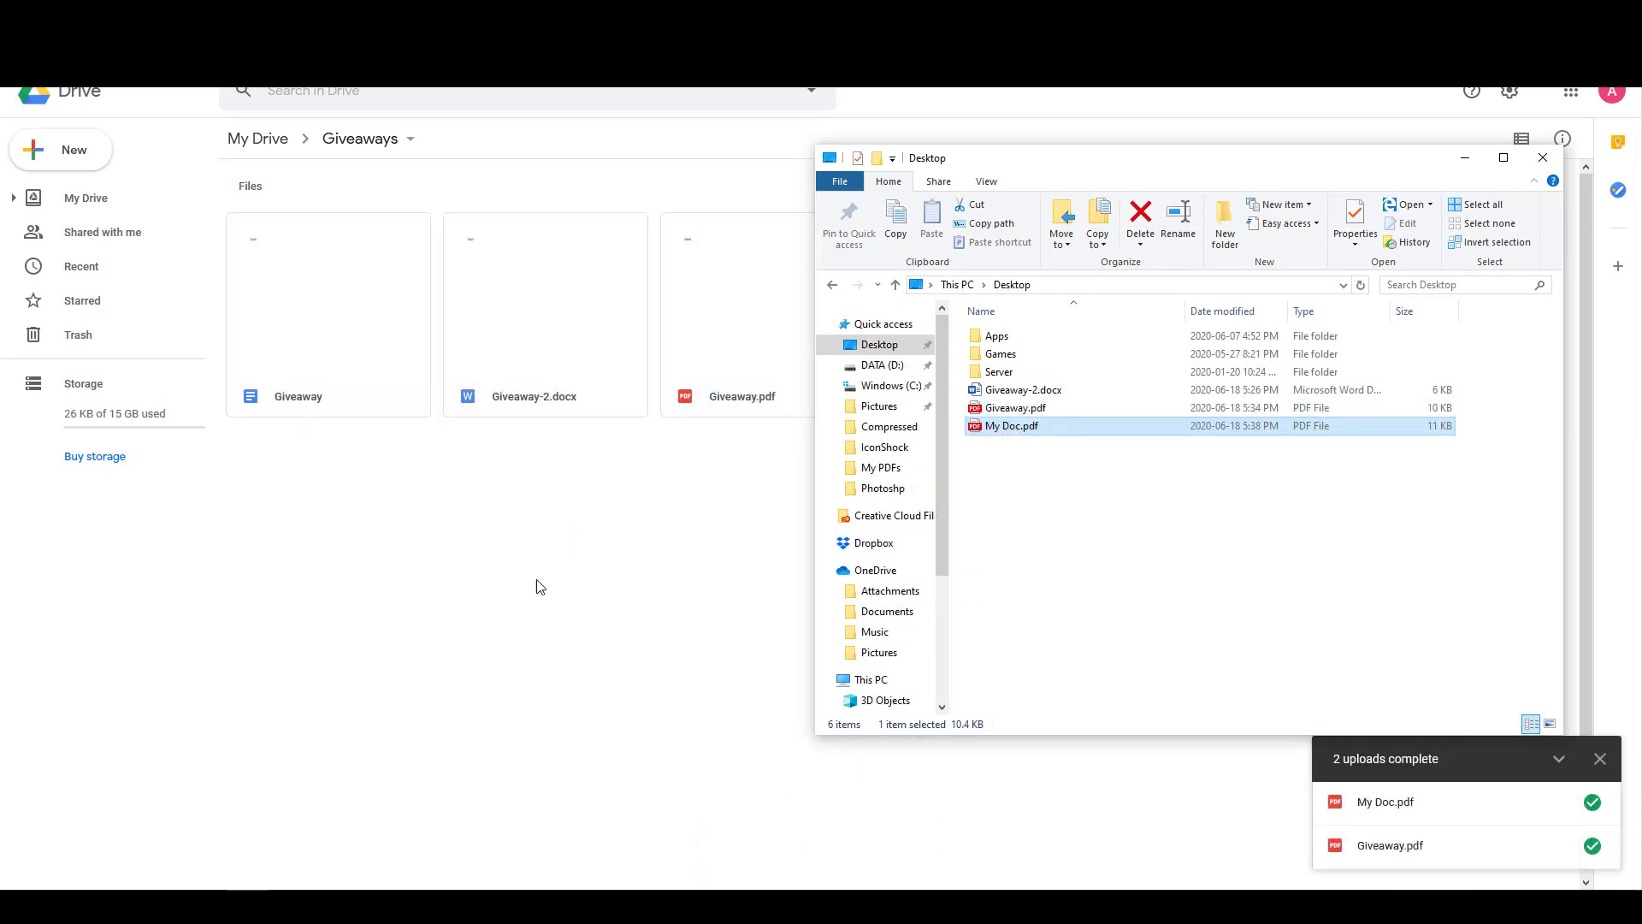
click(225, 905)
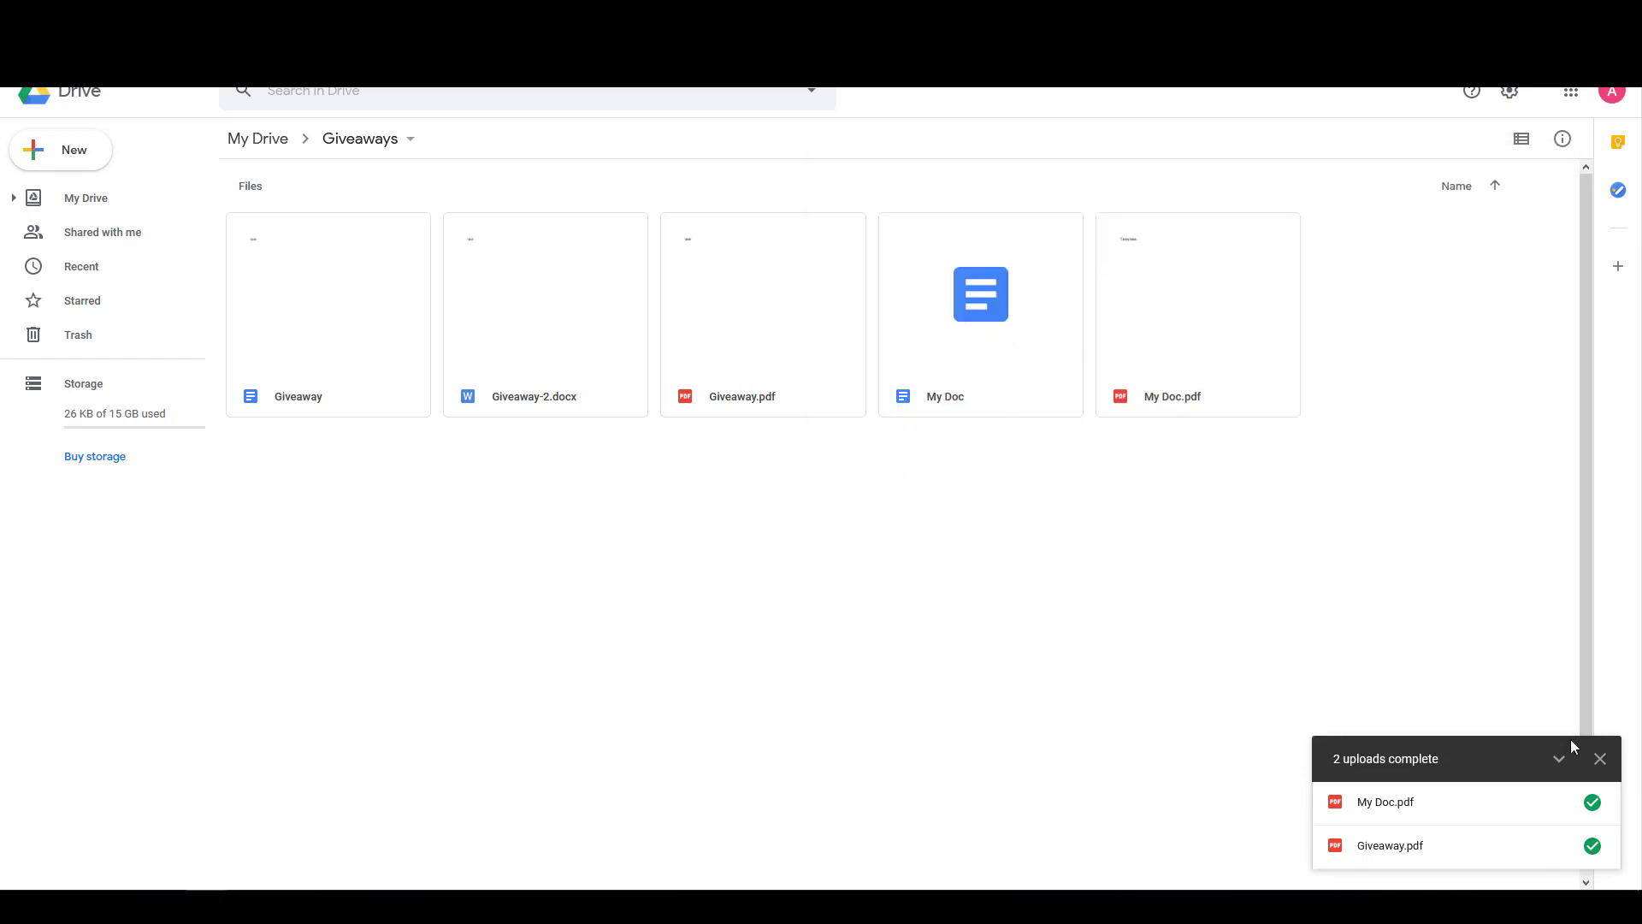
click(1600, 758)
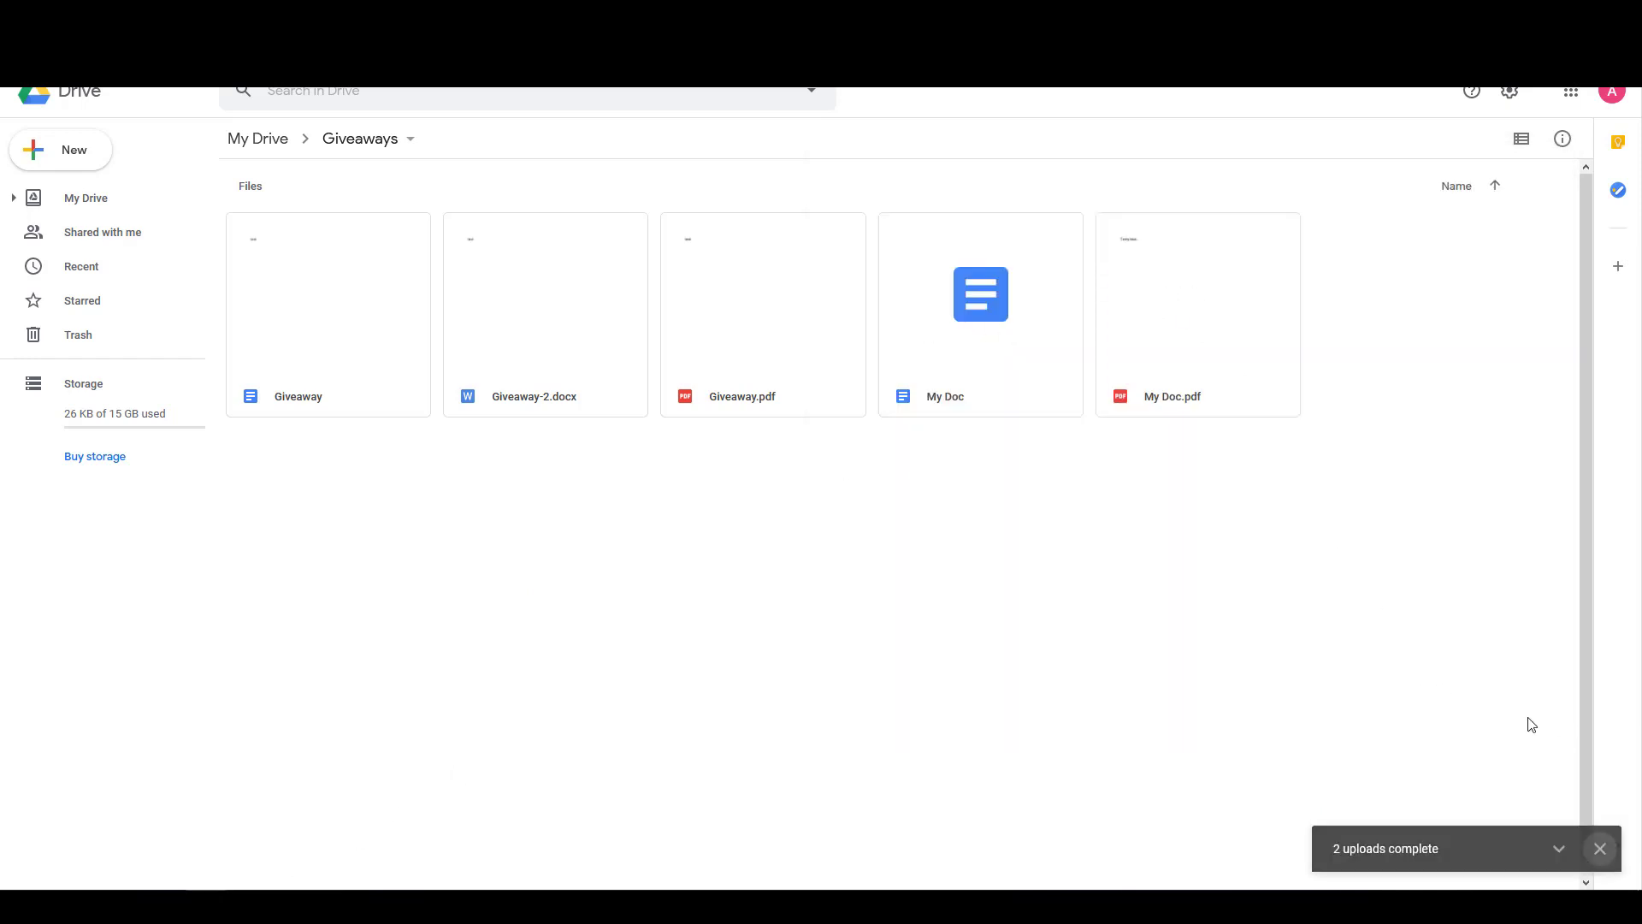
Set My Doc.pdf's sharing to anyone with the link can view and copy its link.
right_click(1160, 313)
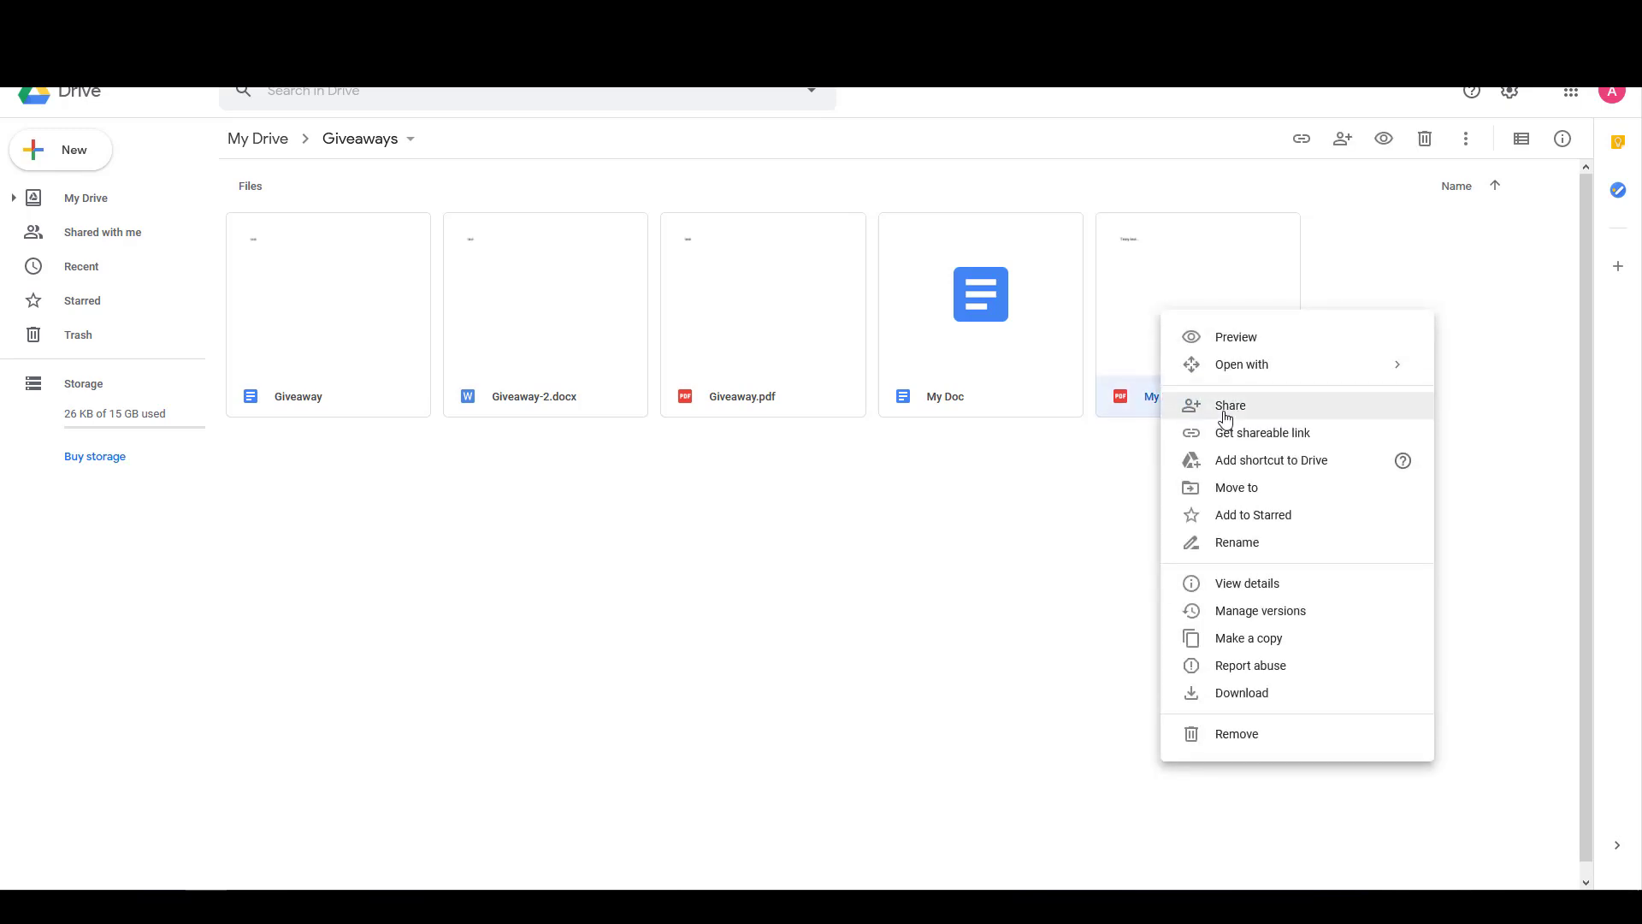
click(1222, 405)
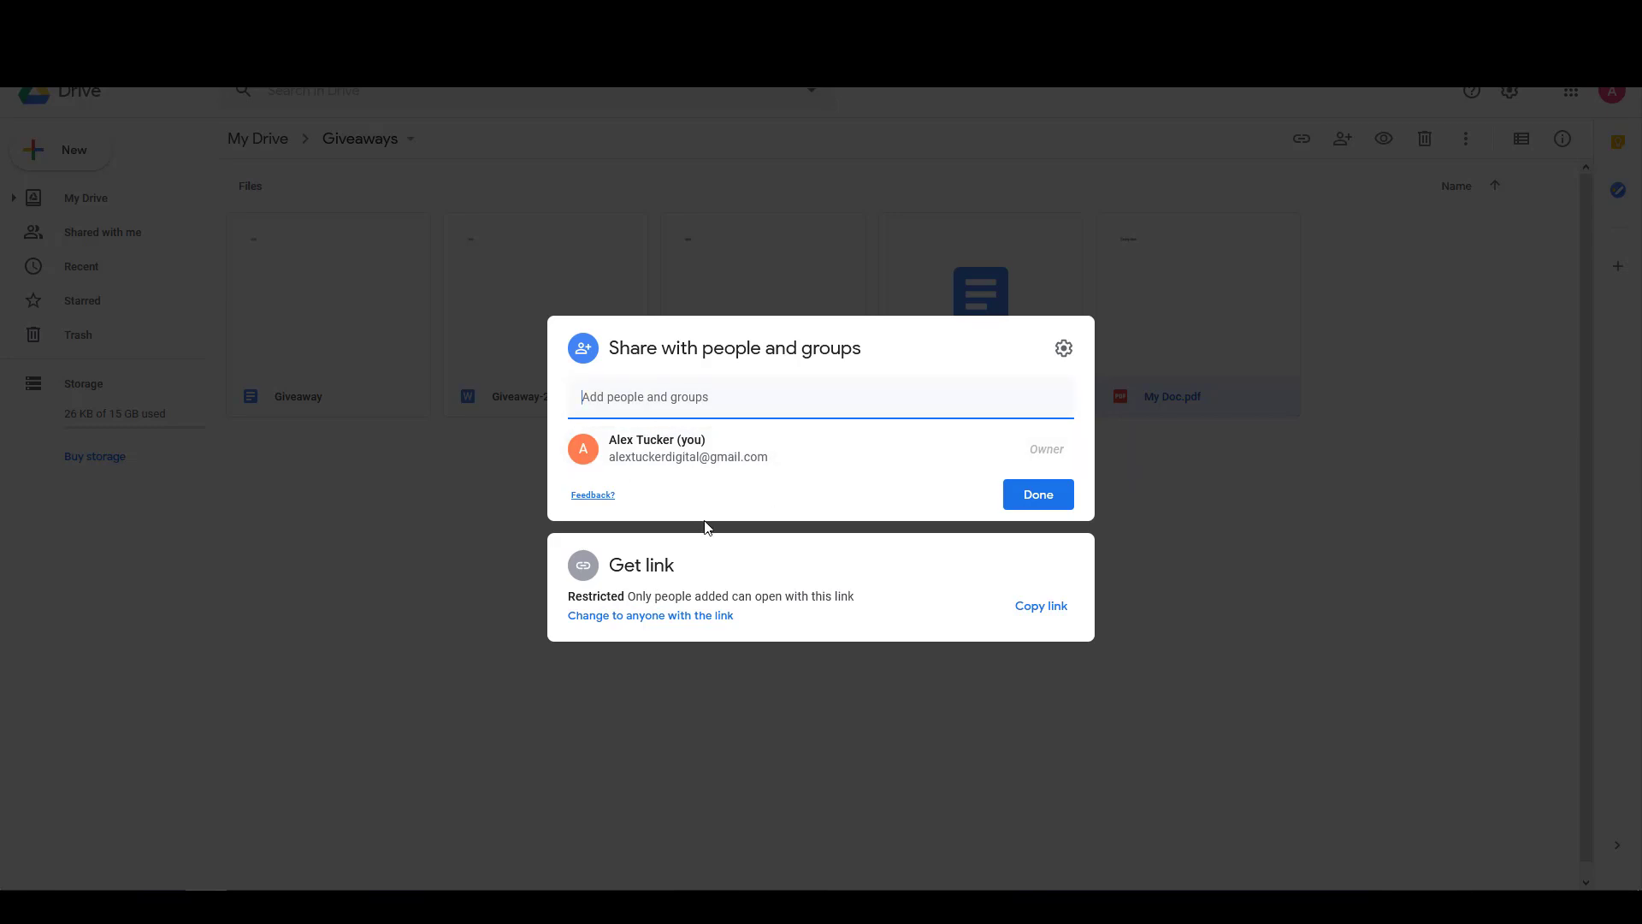
click(672, 619)
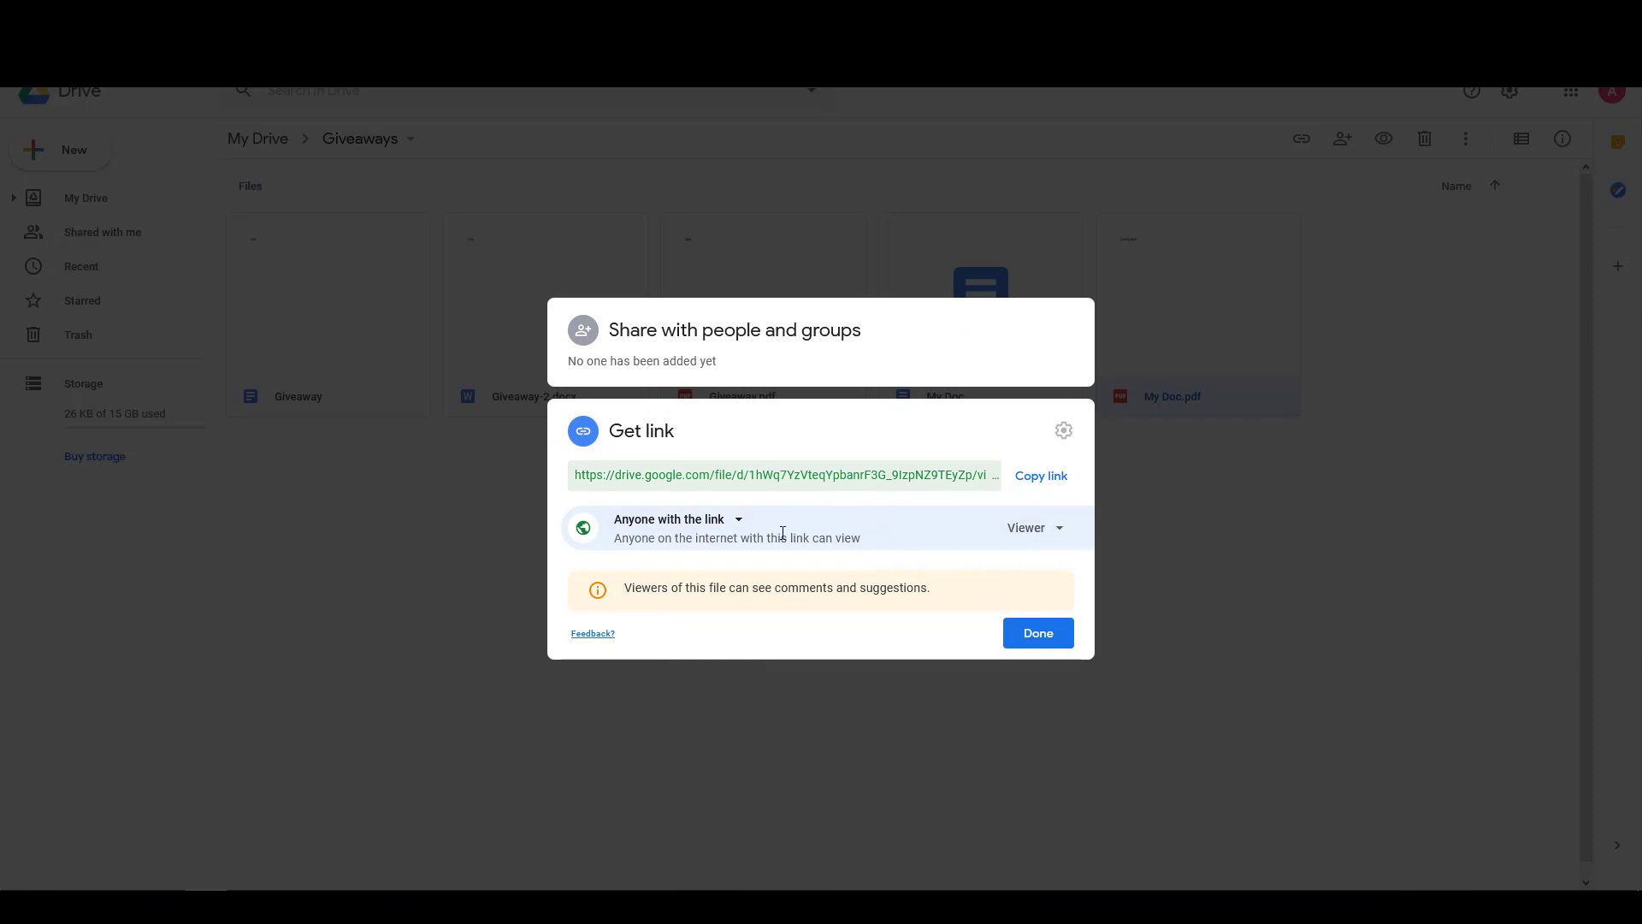
click(1027, 481)
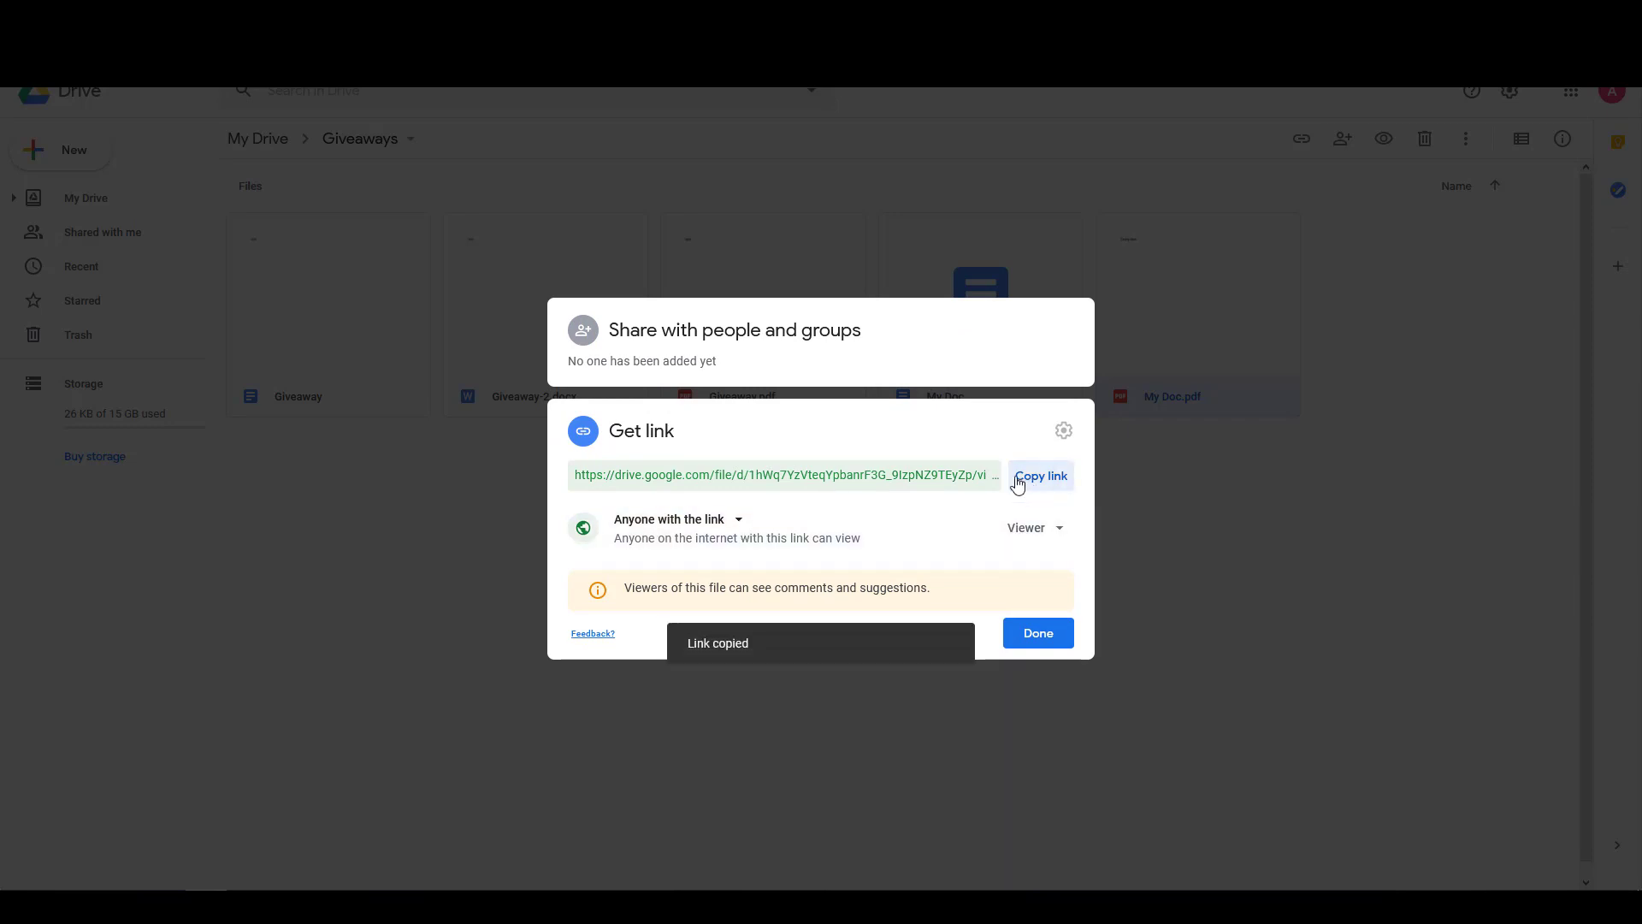
click(1037, 634)
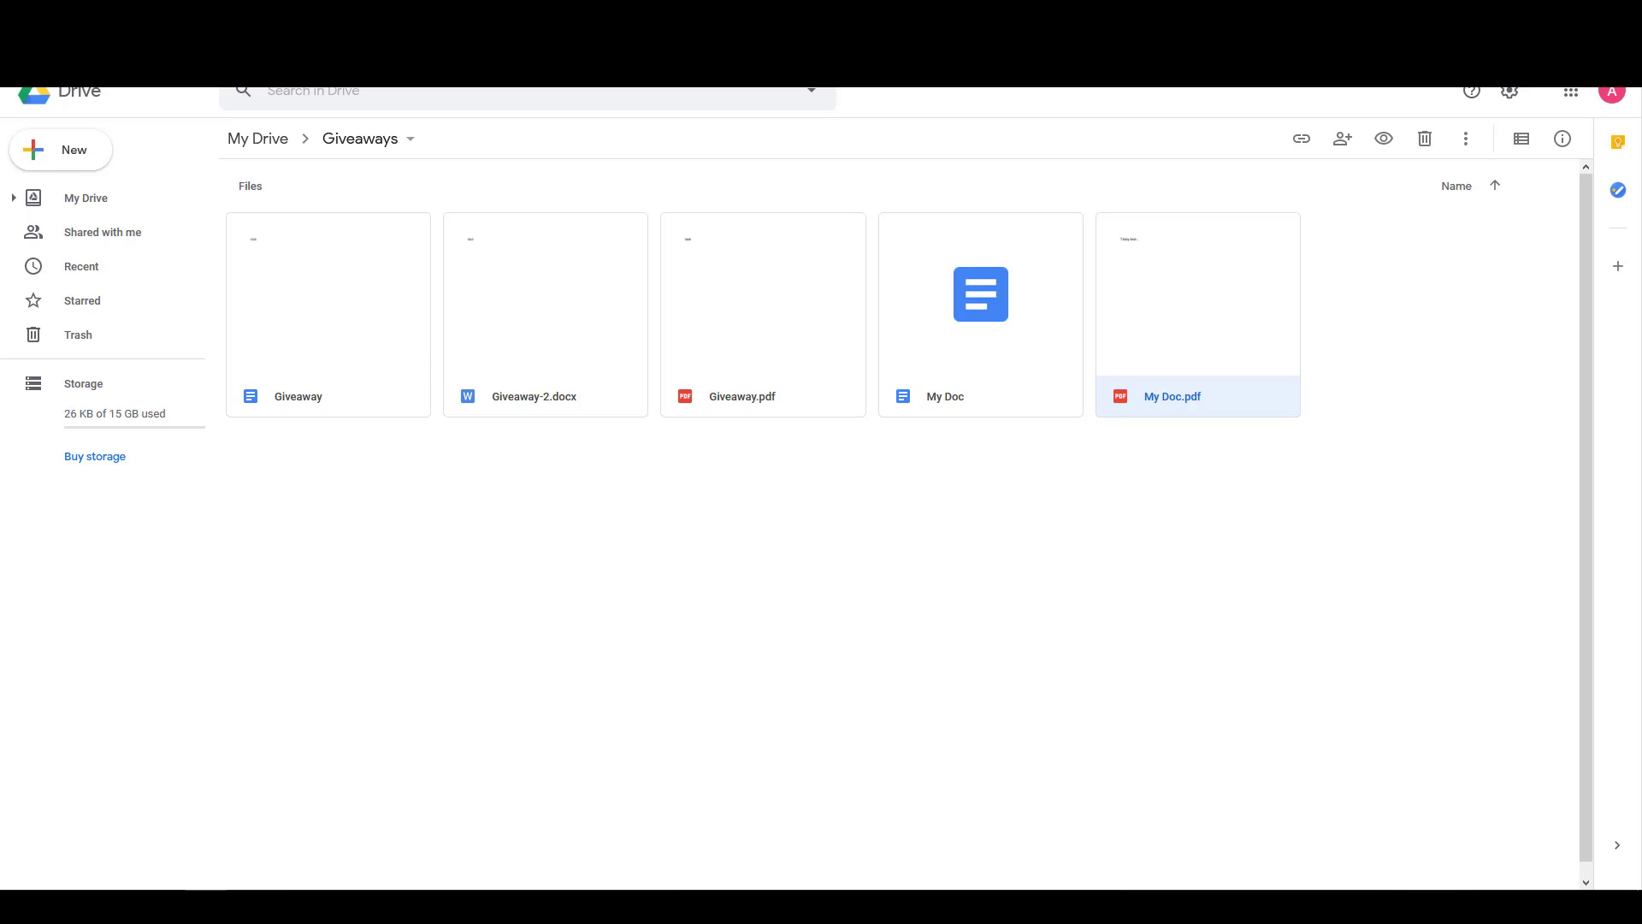
Paste the My Doc.pdf share link into a new Chrome tab and check the 'Texty text...' preview.
mouse_move(165, 902)
click(166, 821)
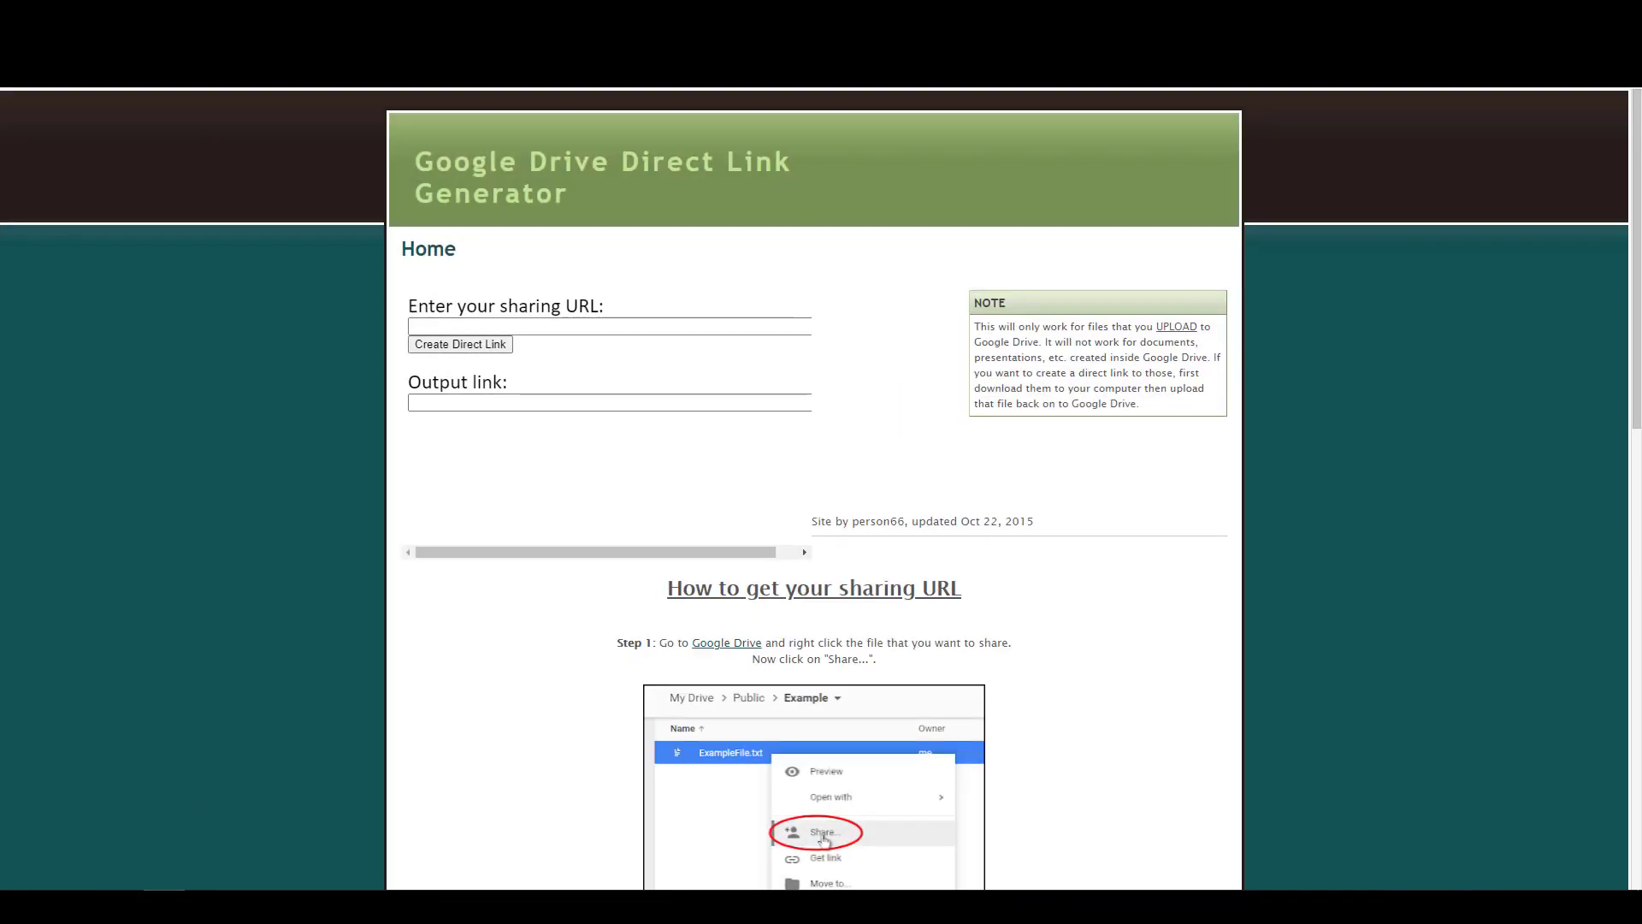
key(ctrl+t)
key(ctrl+v)
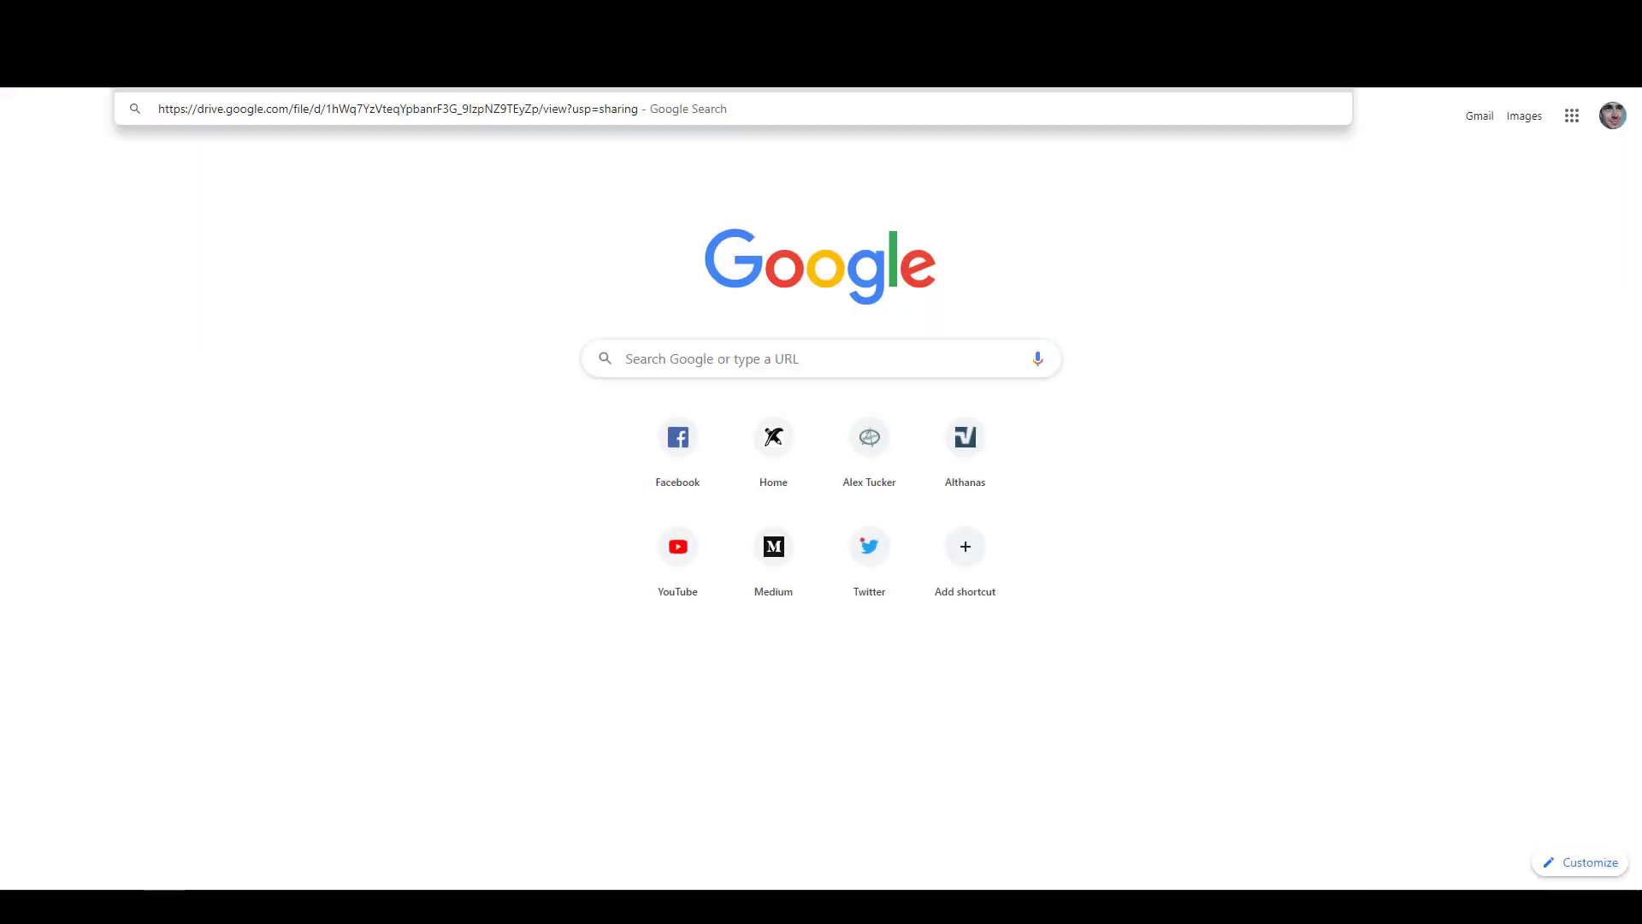
key(Return)
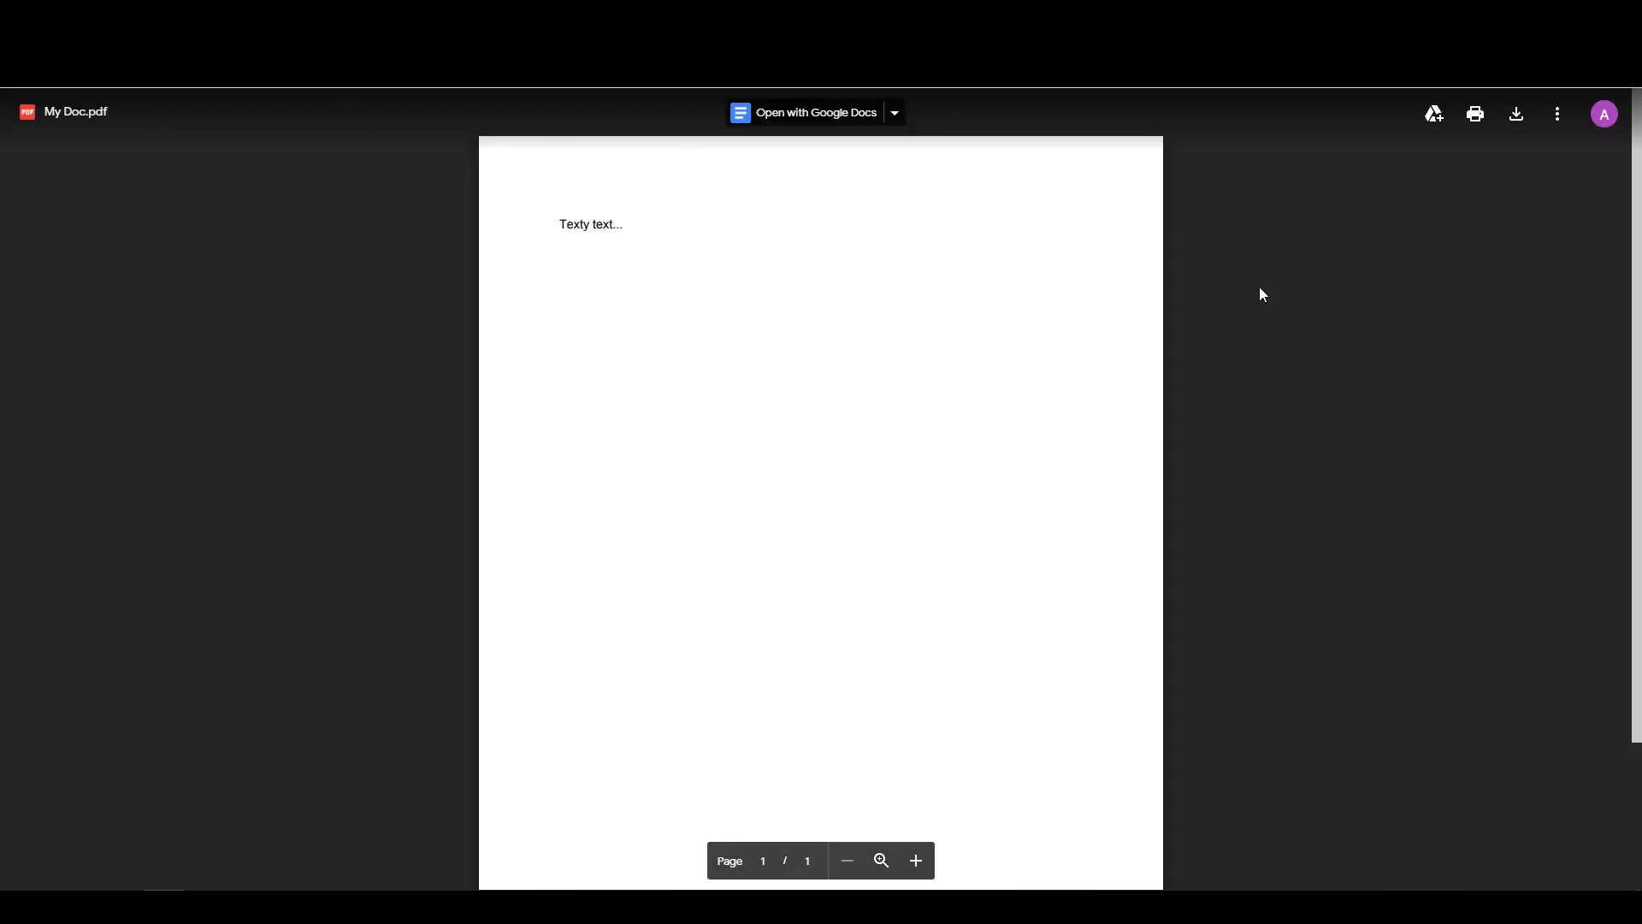
scroll(1001, 315, down, 2)
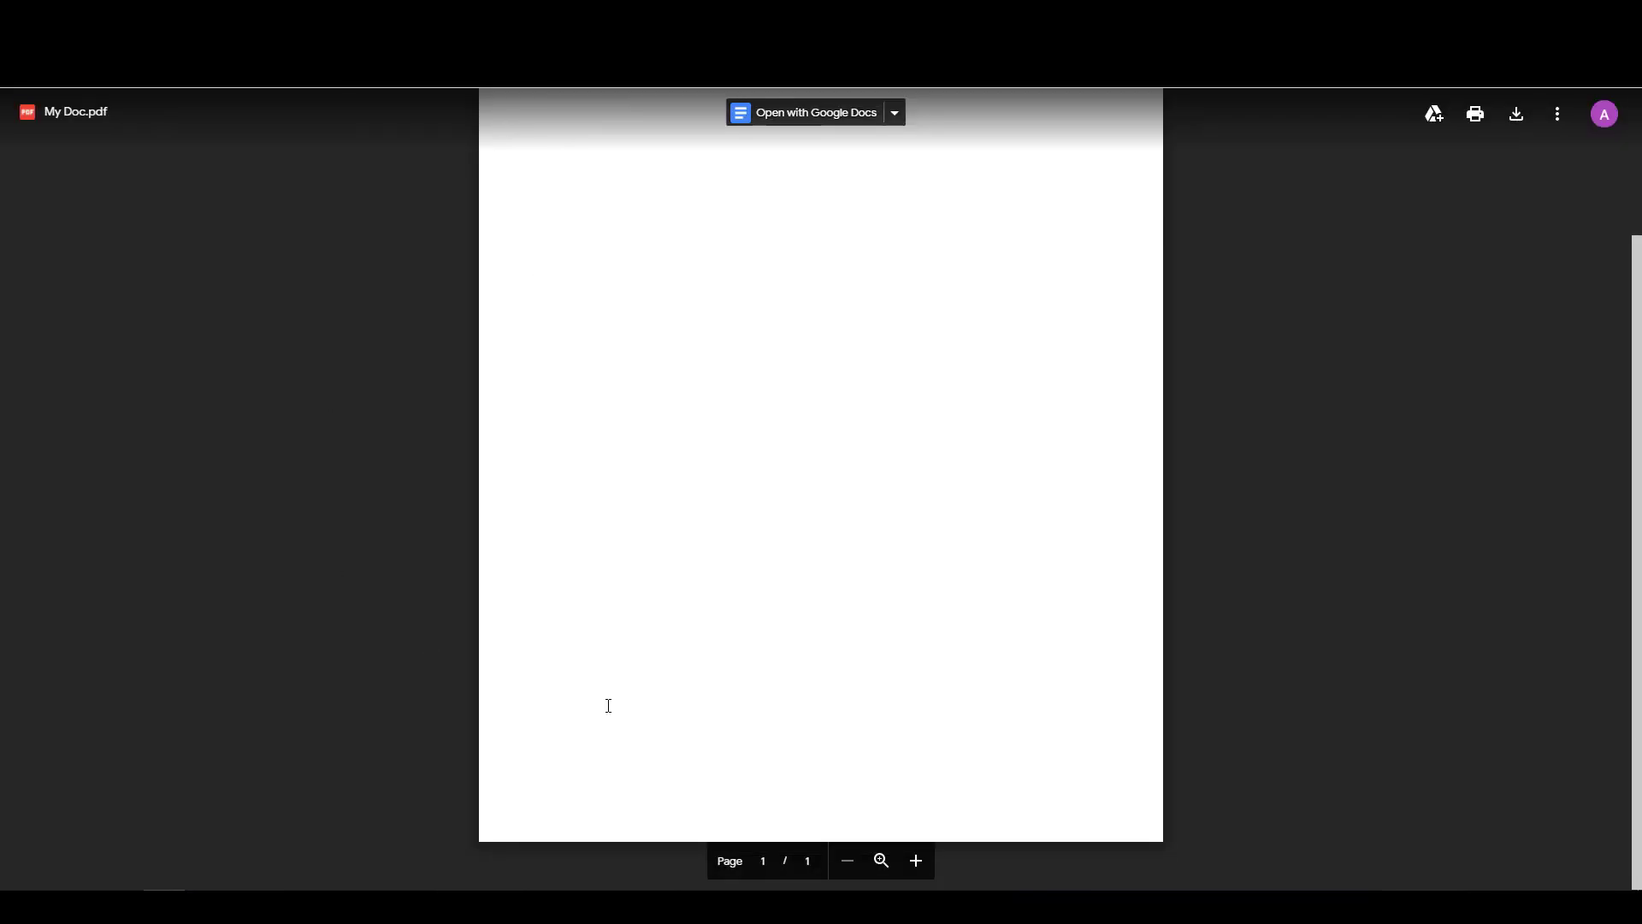
scroll(623, 395, up, 2)
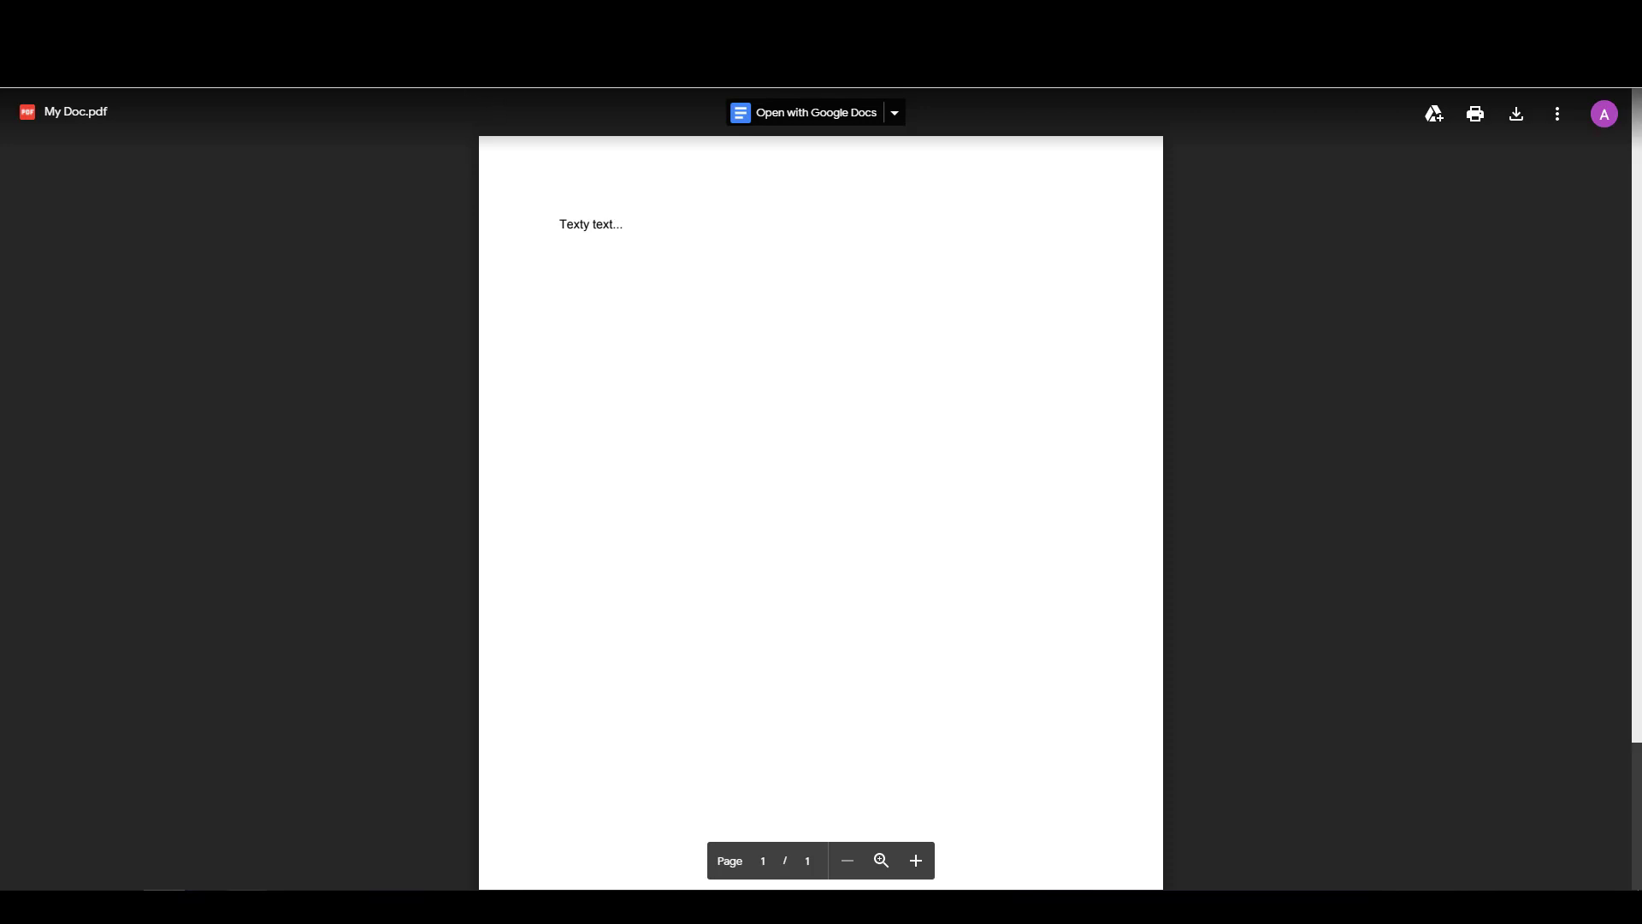
mouse_move(247, 907)
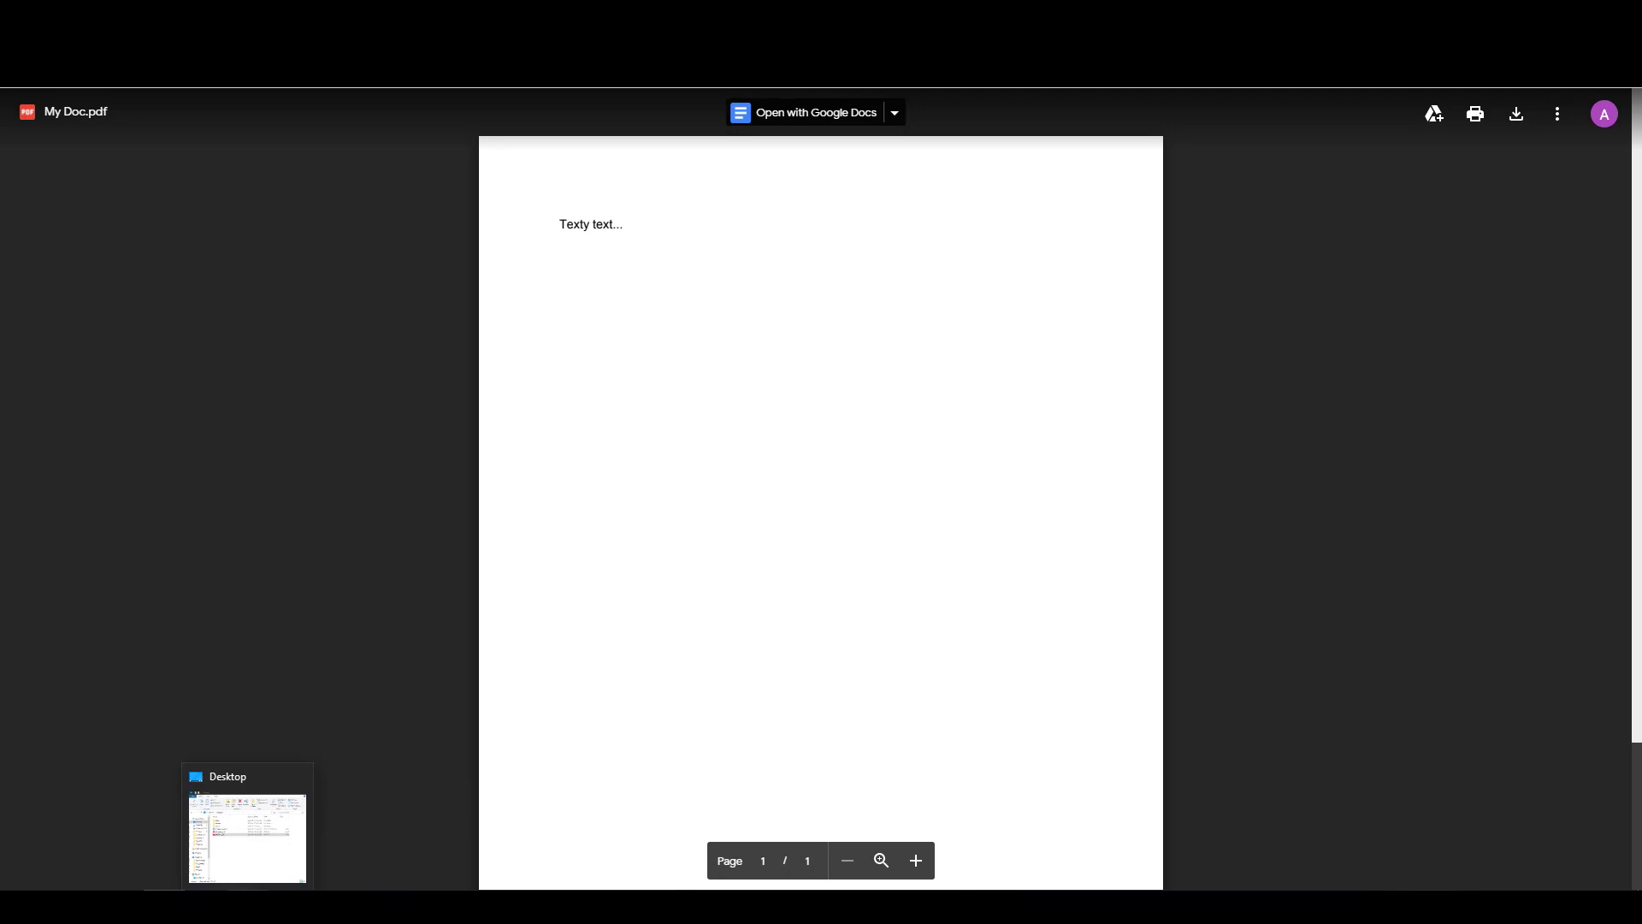
In WordPad, paste the My Doc.pdf share link onto a new line below the first link.
click(207, 833)
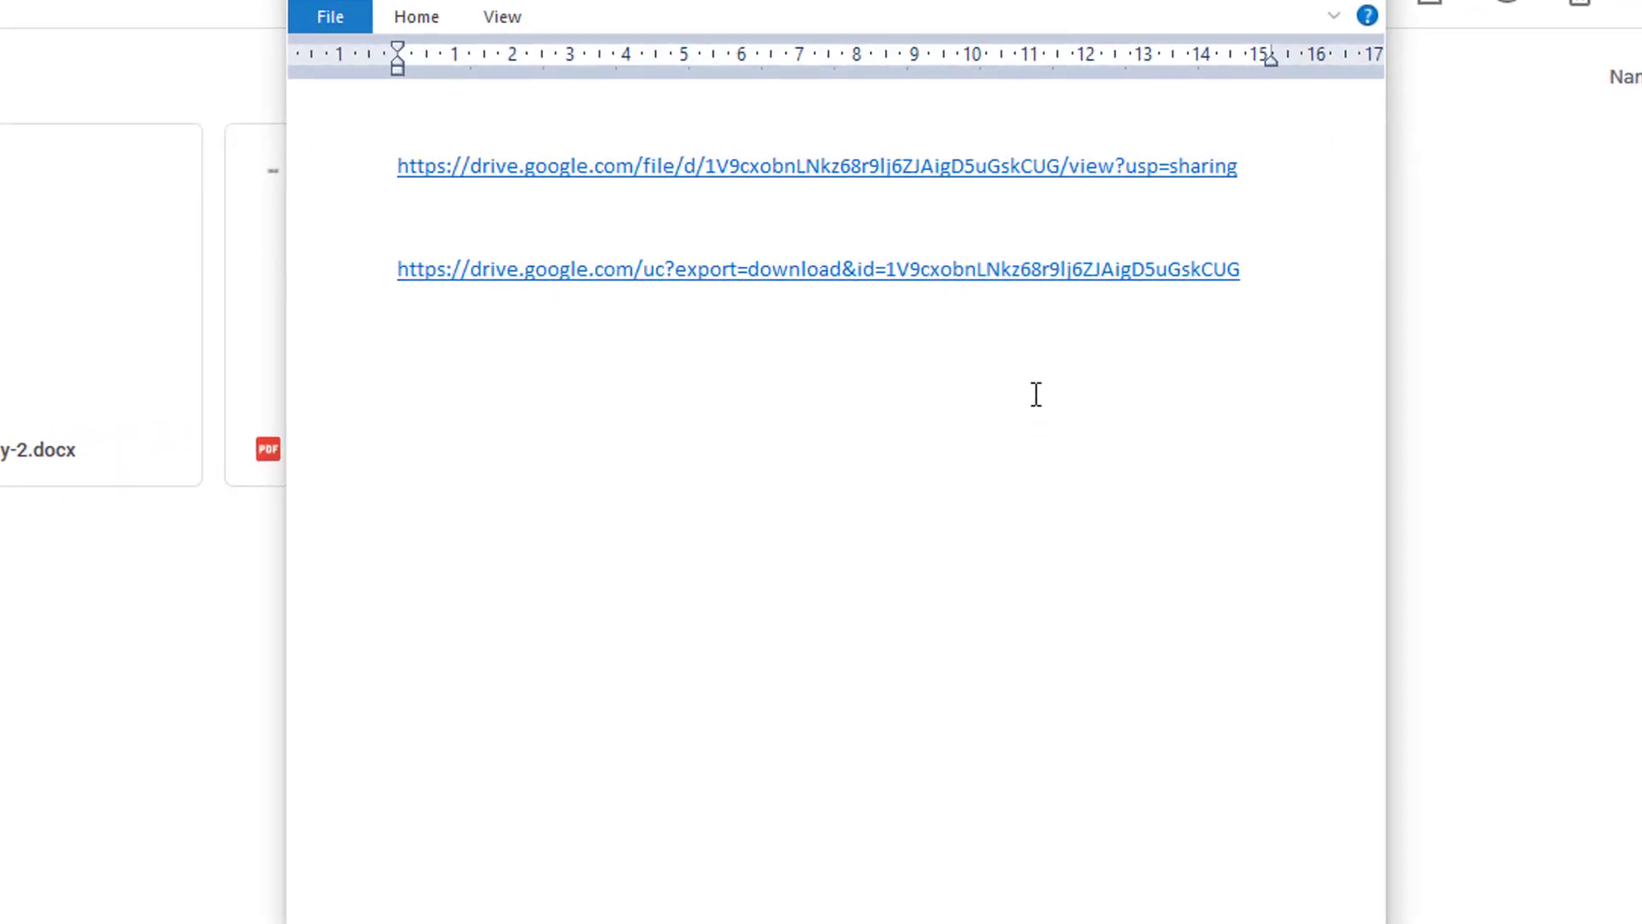
key(Return)
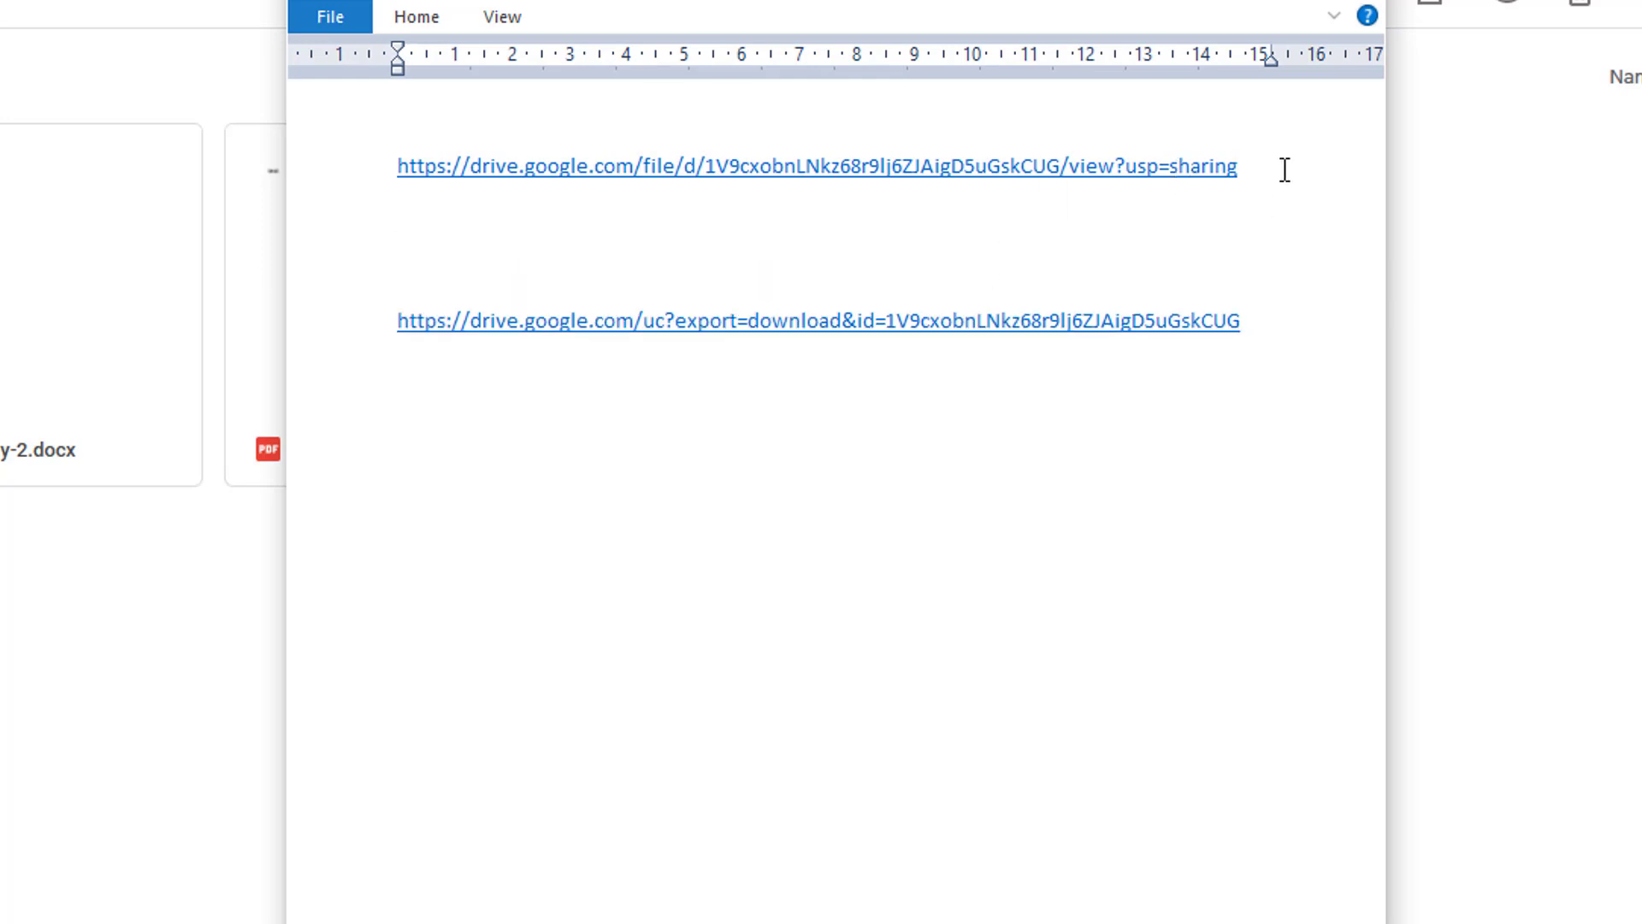
drag(1284, 170, 329, 157)
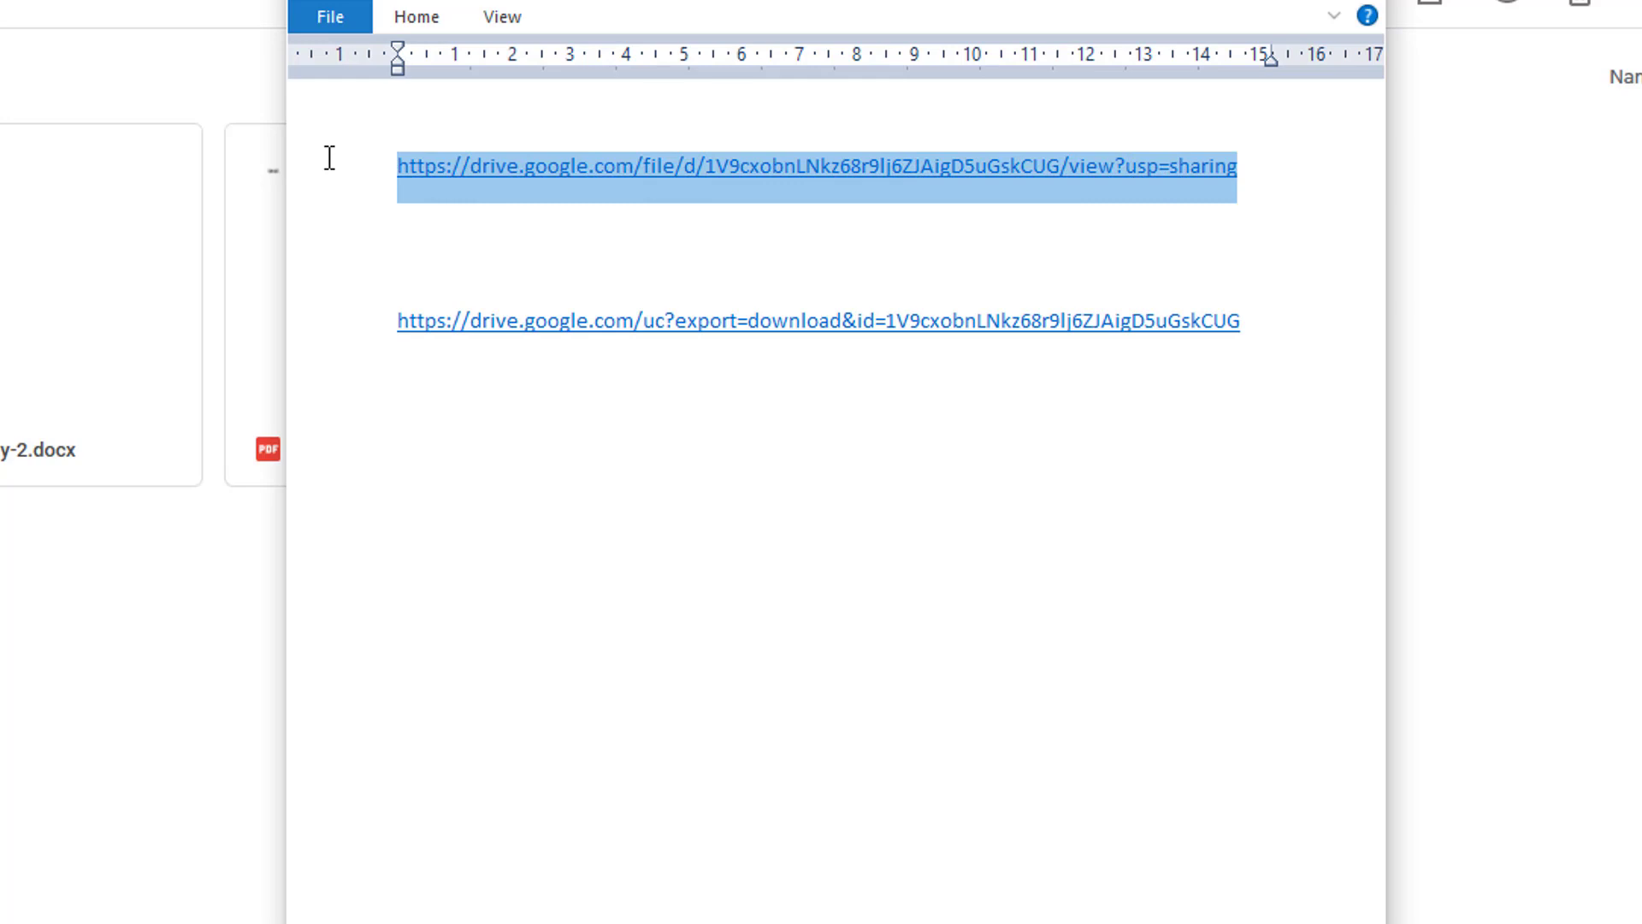
click(1261, 178)
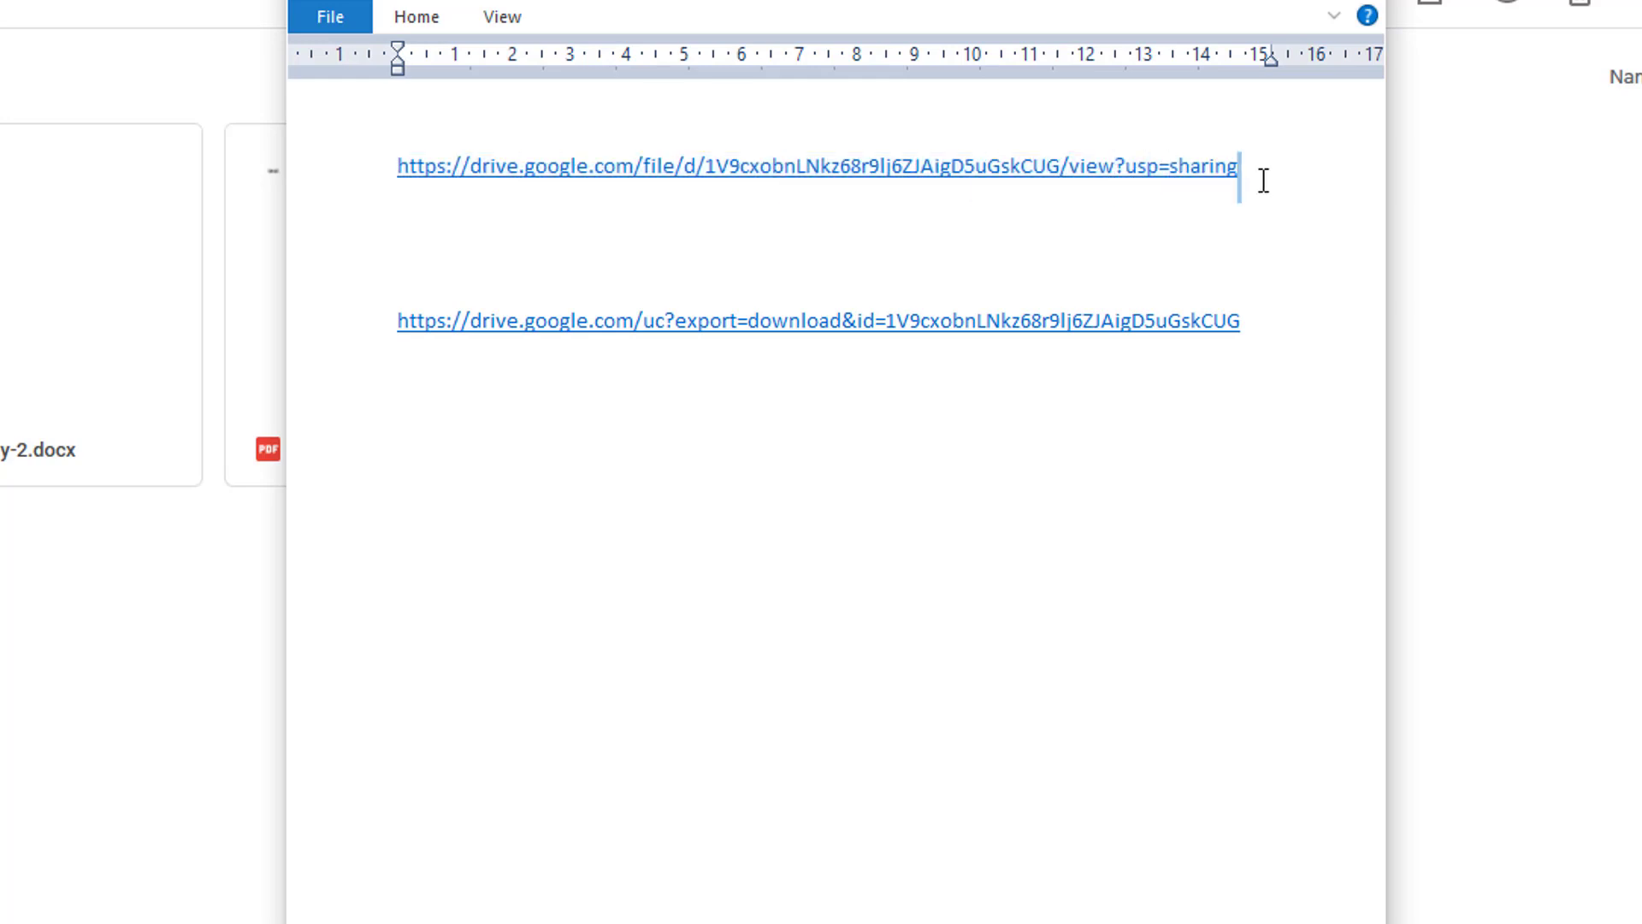
mouse_move(1280, 315)
mouse_down()
mouse_move(428, 345)
mouse_move(458, 330)
mouse_move(1309, 311)
mouse_up()
click(1218, 208)
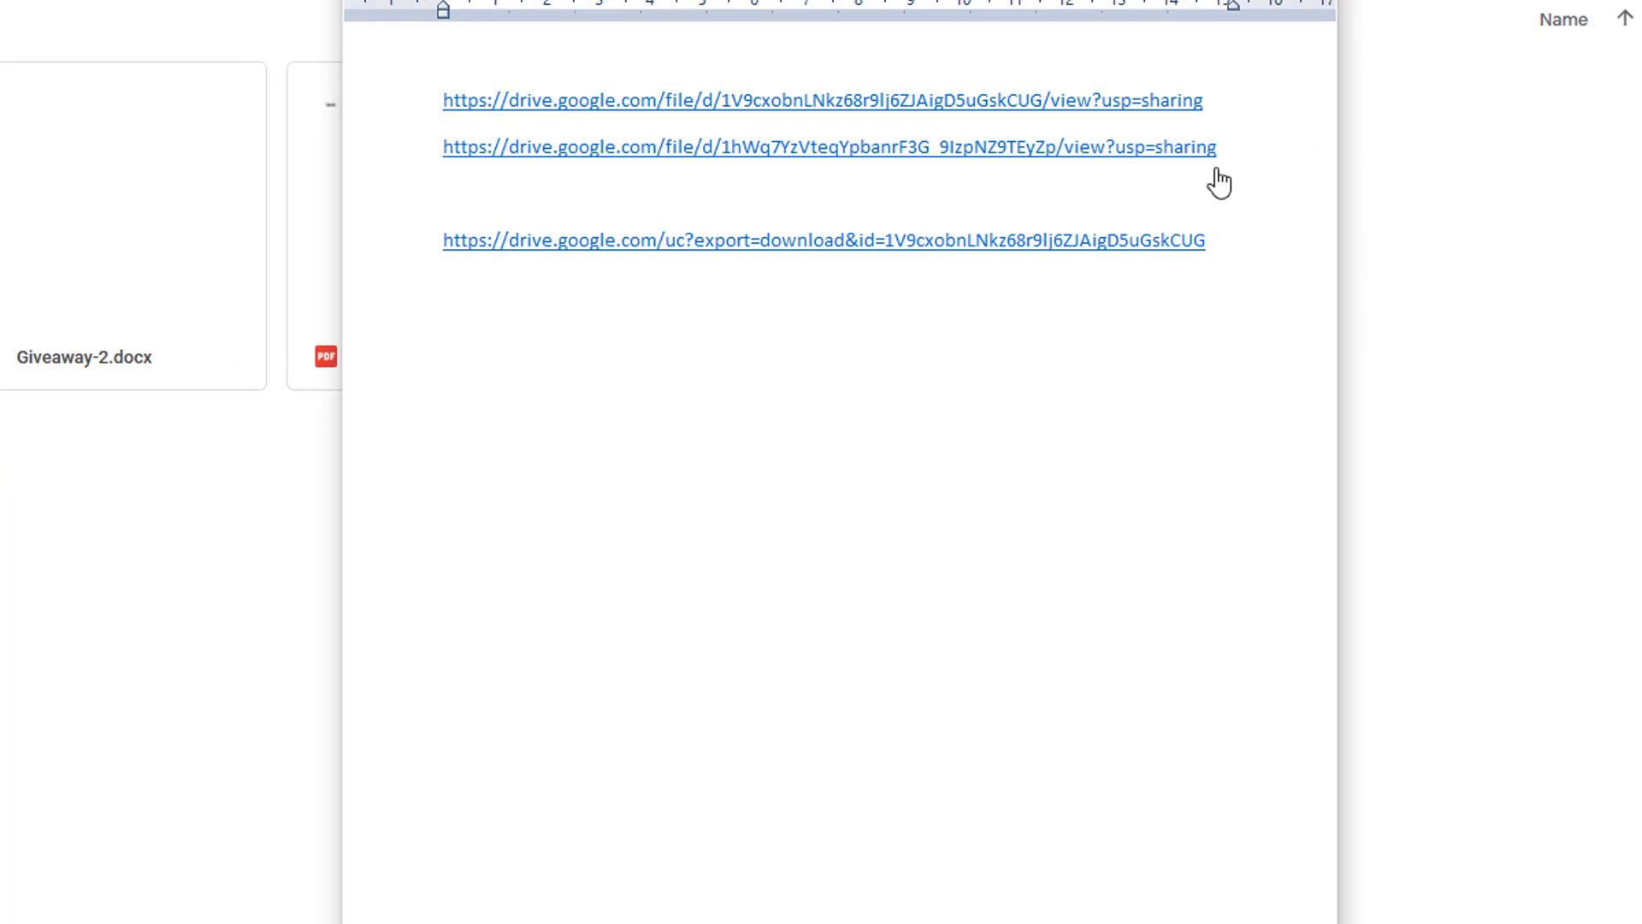
Inspect the second link's file ID and place the cursor after the converted direct-download link.
drag(1268, 169, 725, 161)
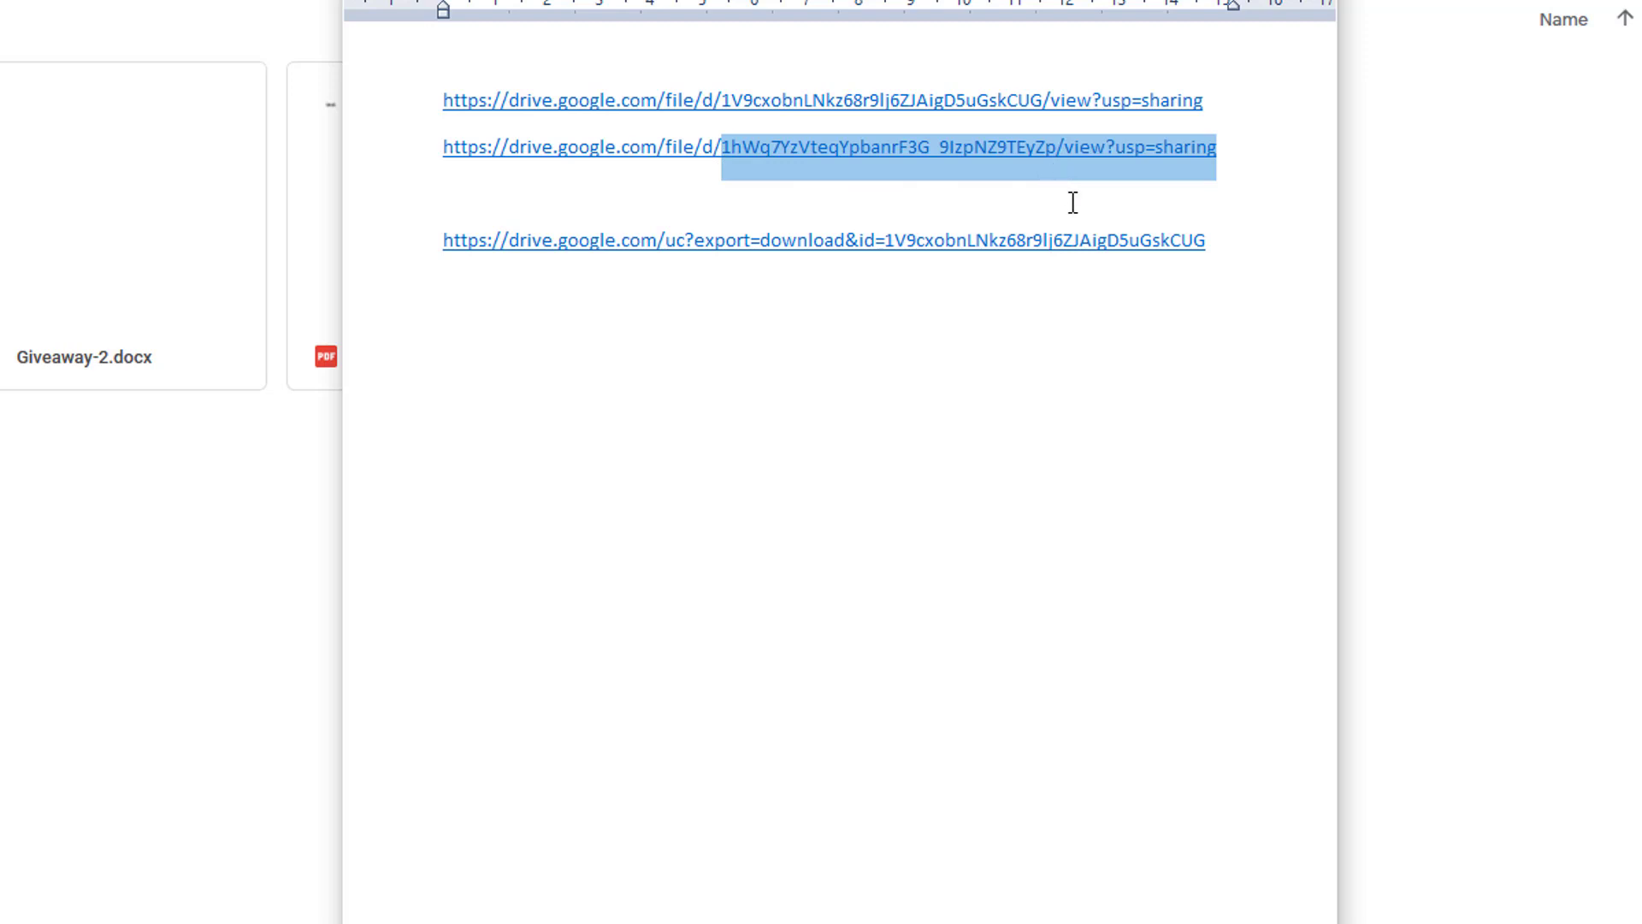
click(1061, 197)
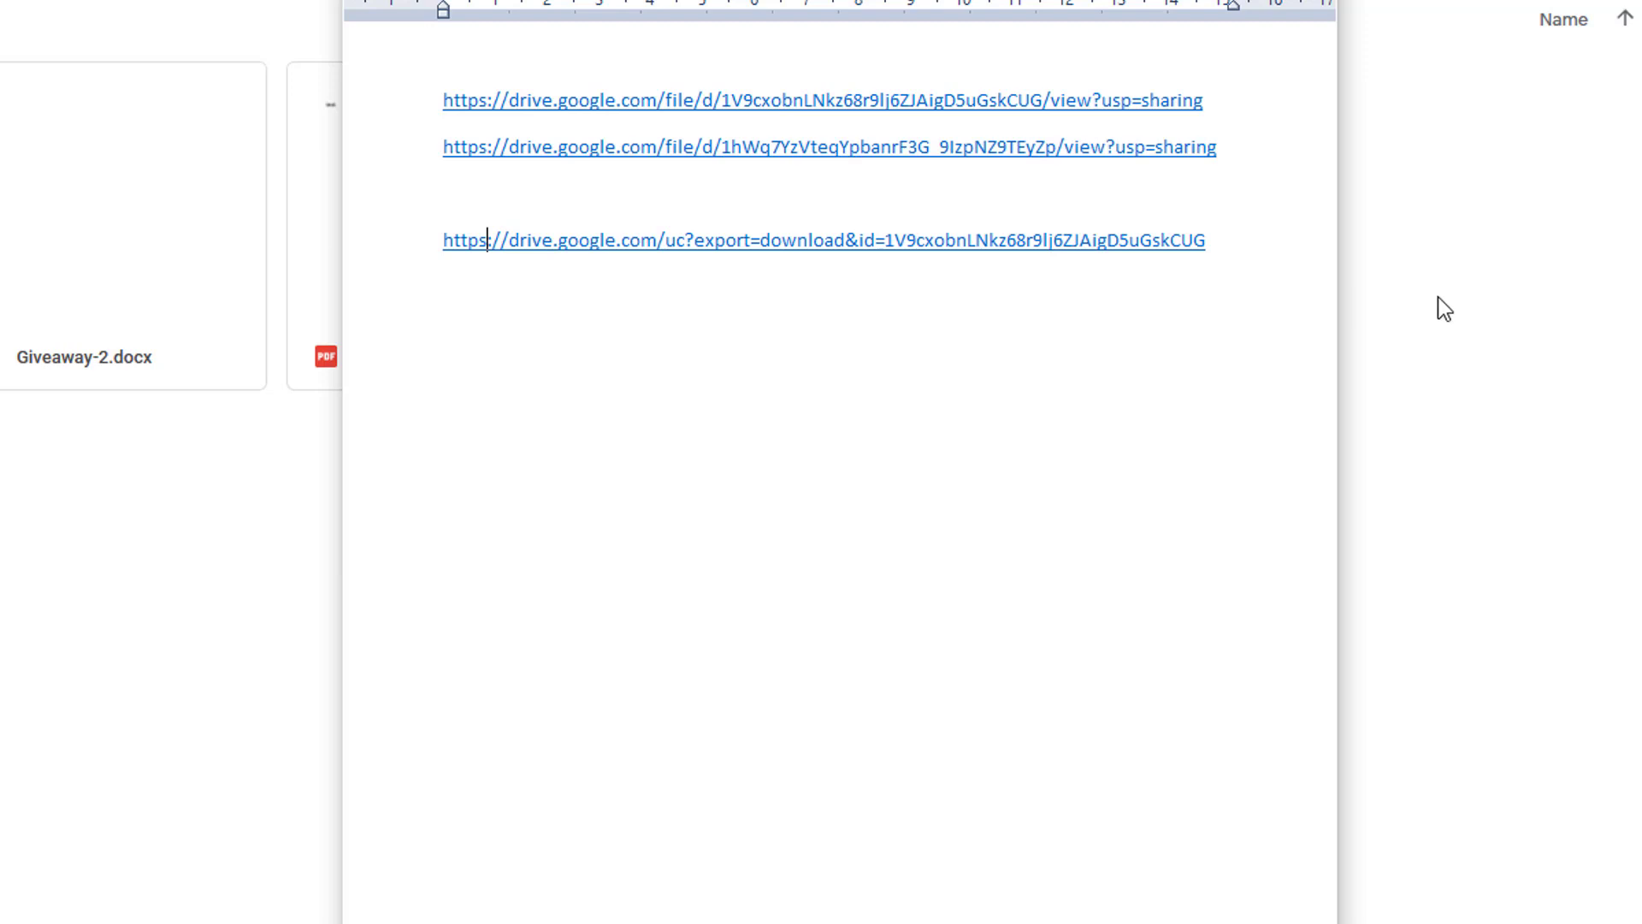
click(1262, 296)
click(1262, 294)
key(Return)
text(https://d)
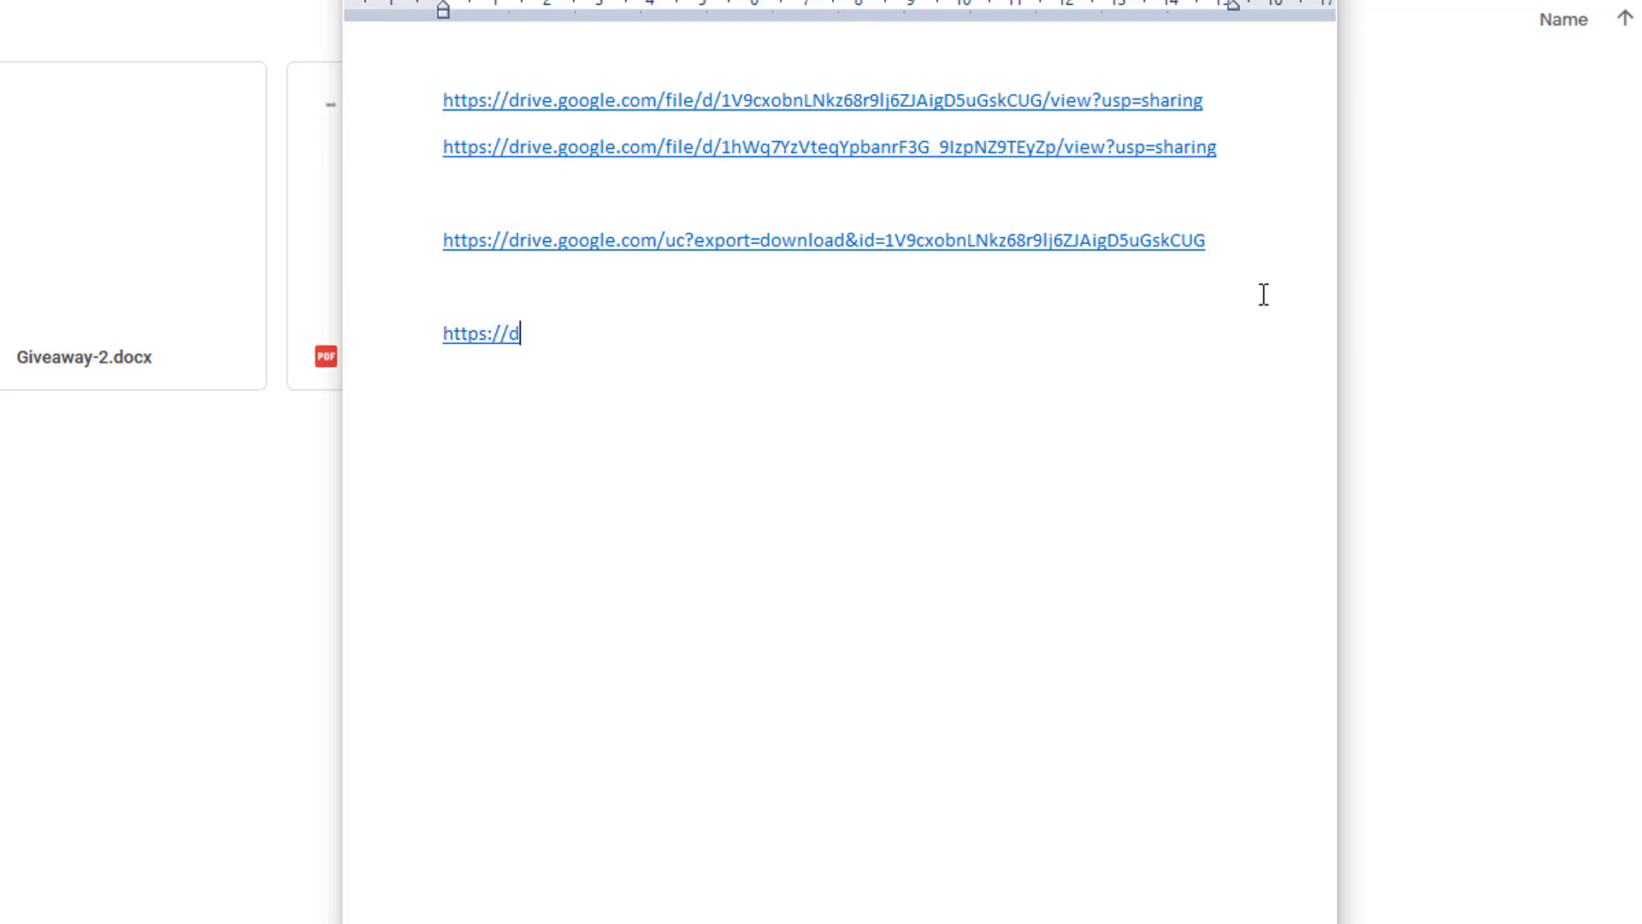
text(rive.google.com/)
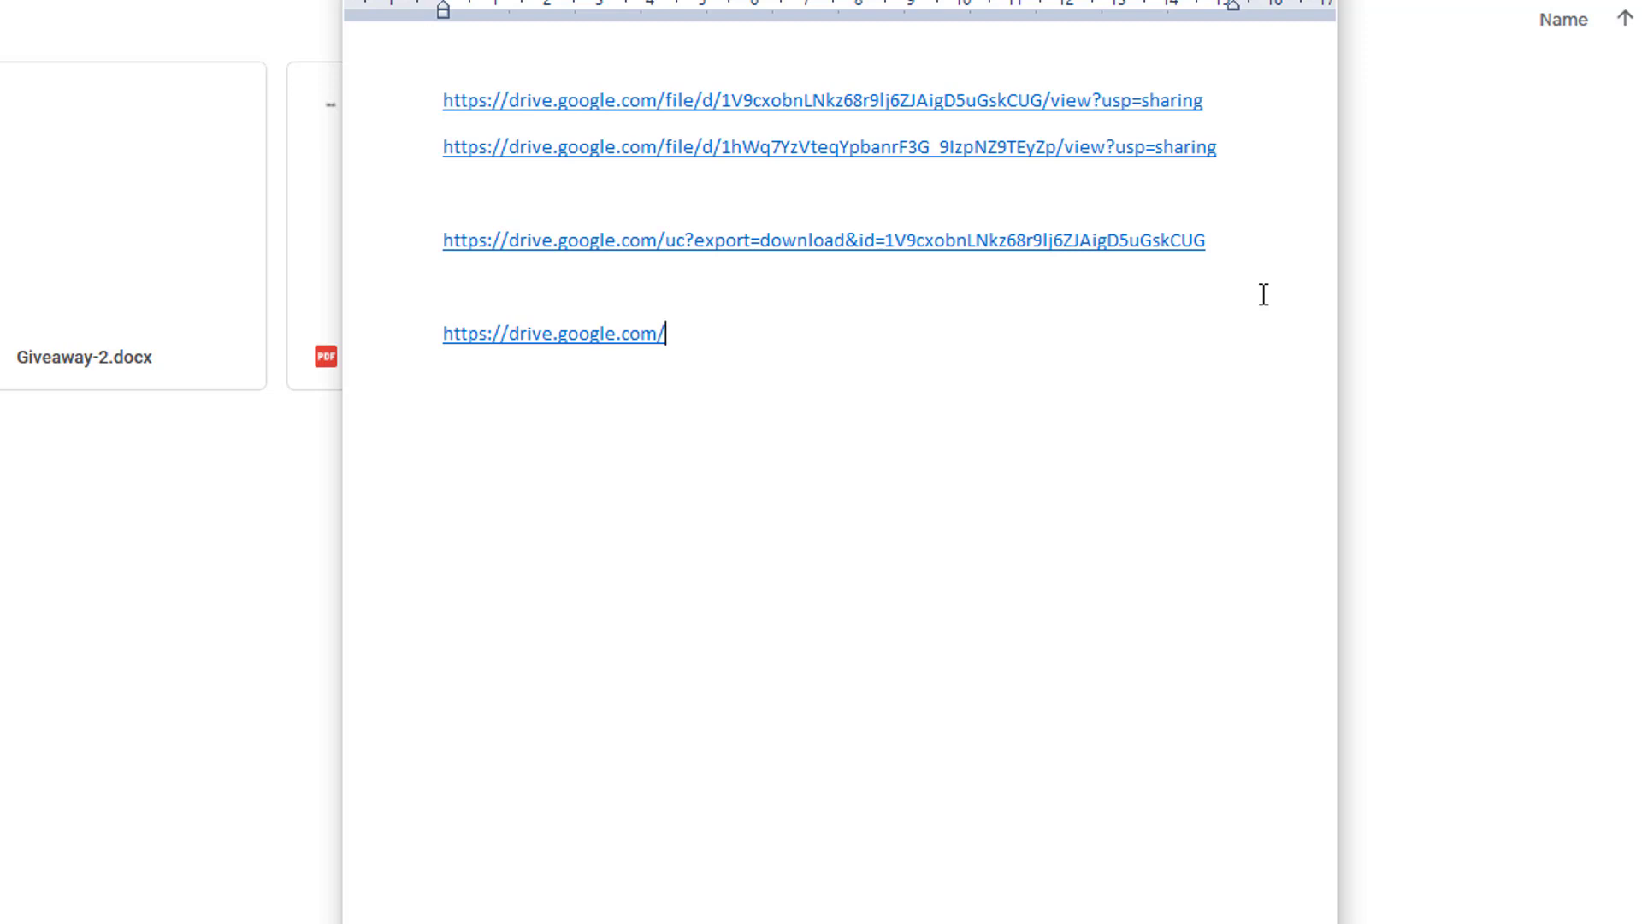
text(uc?export=)
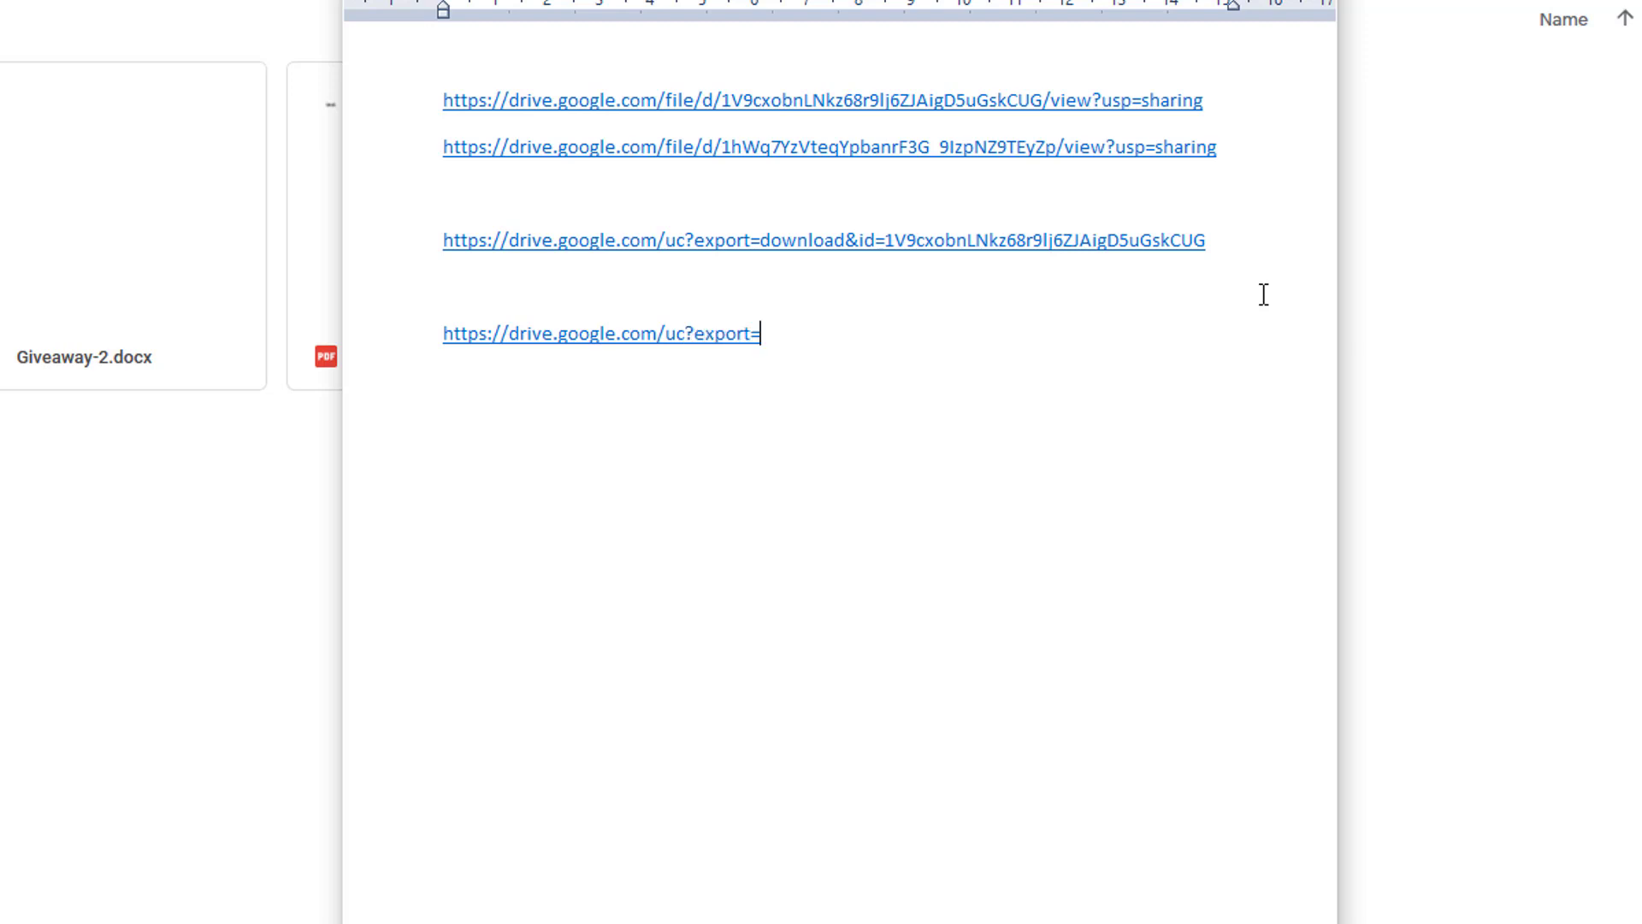
text(download&id=)
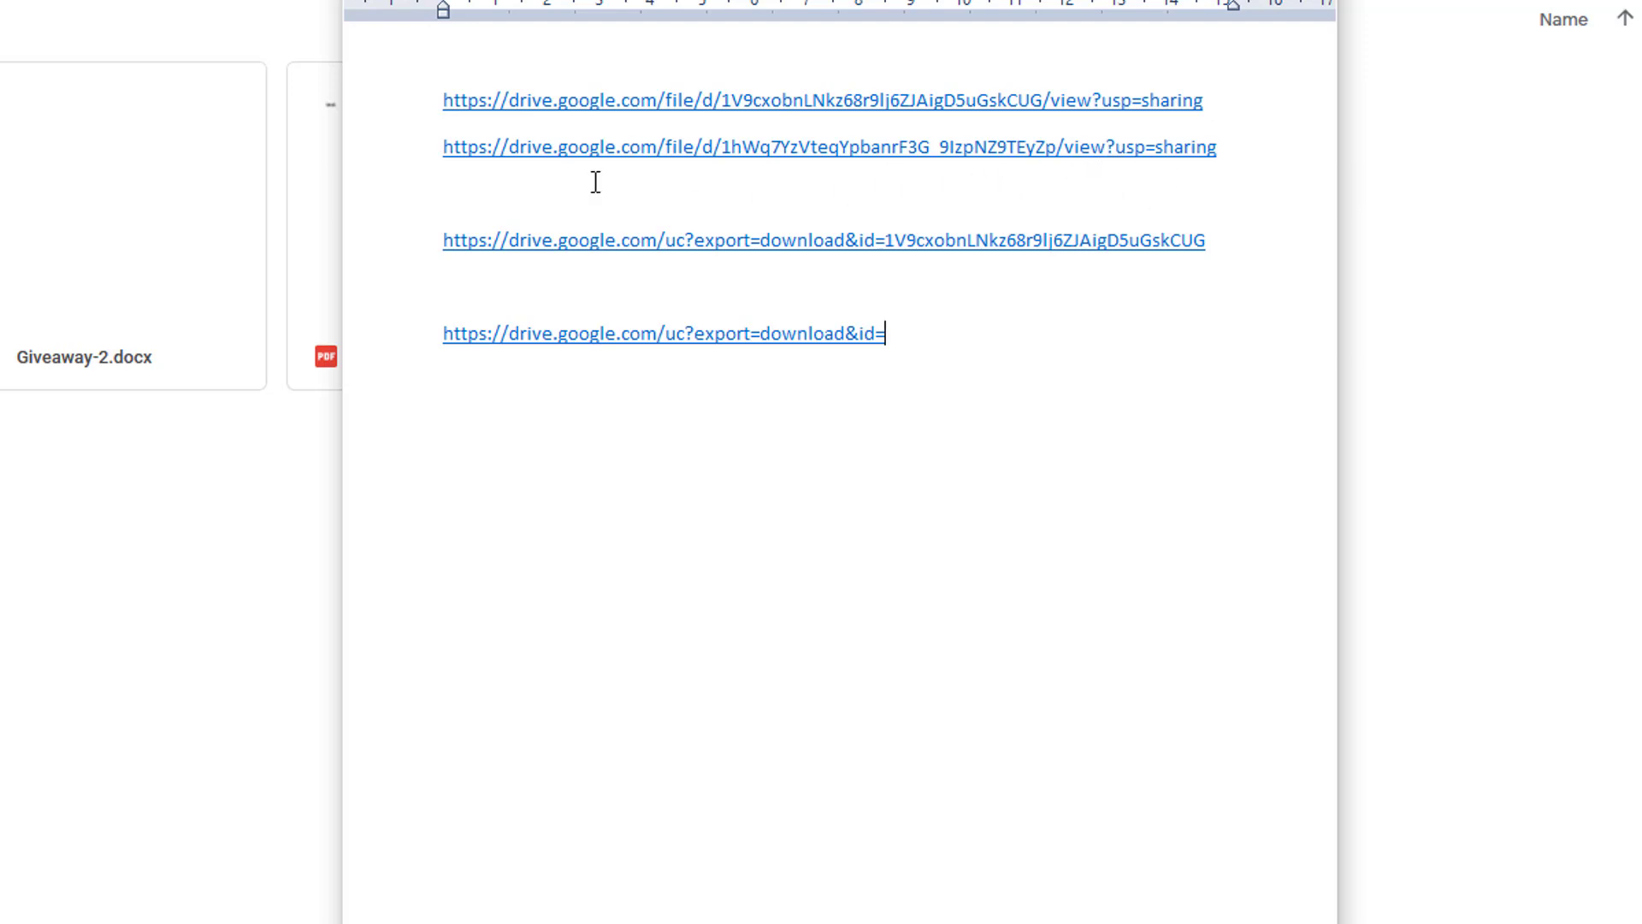
click(430, 160)
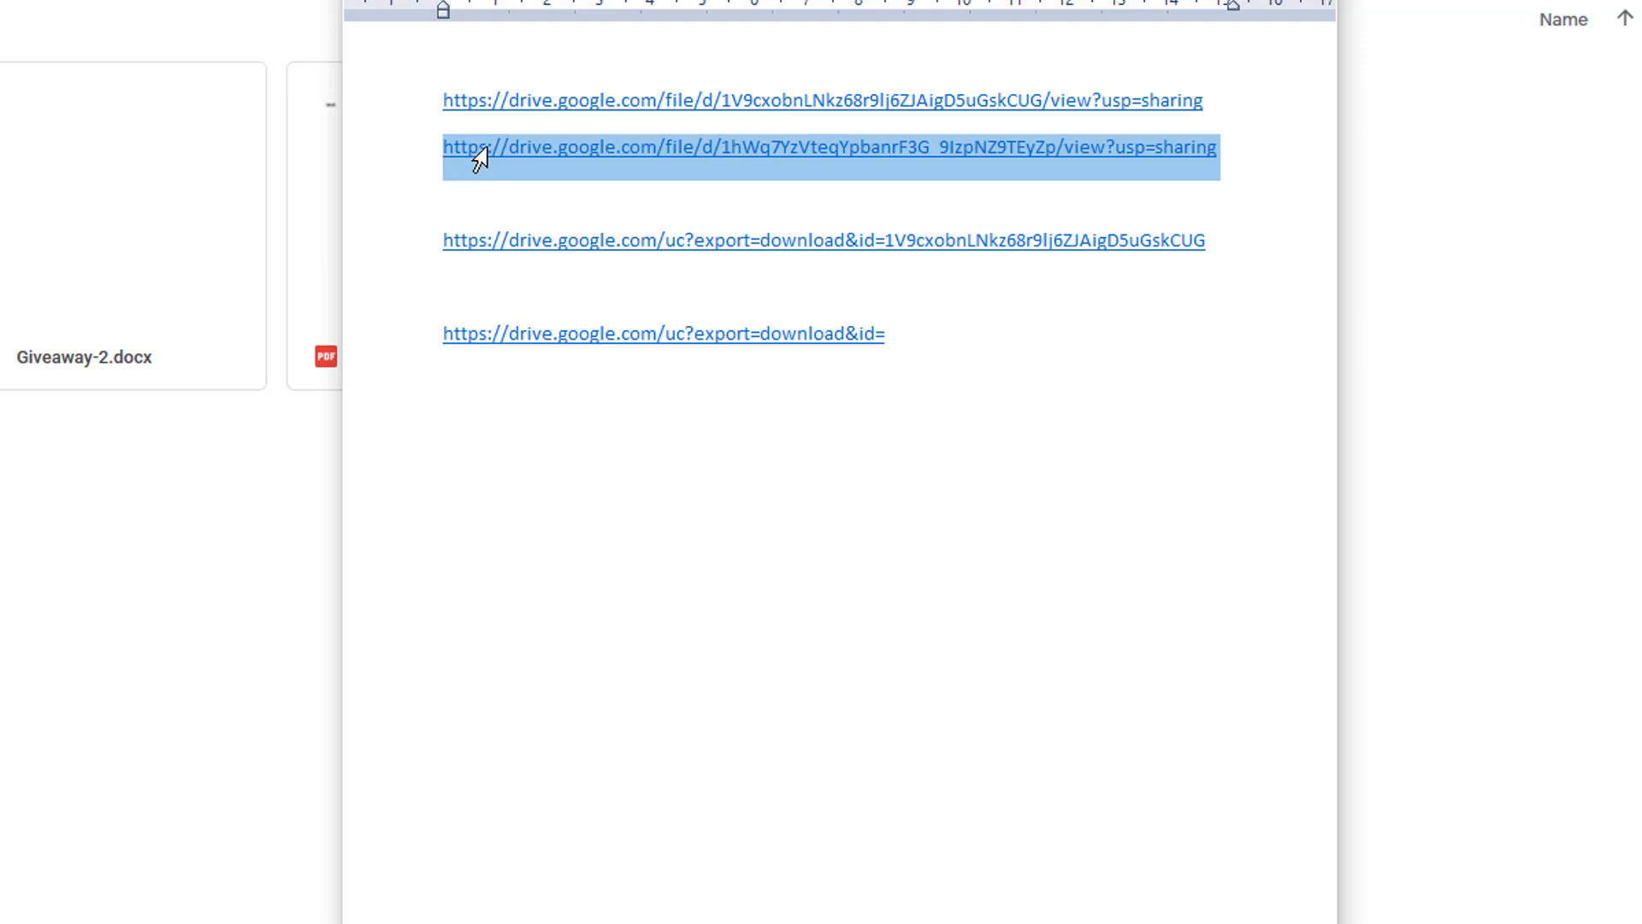
Remove '/view?usp=sharing' from the second share link and copy its file ID.
click(691, 203)
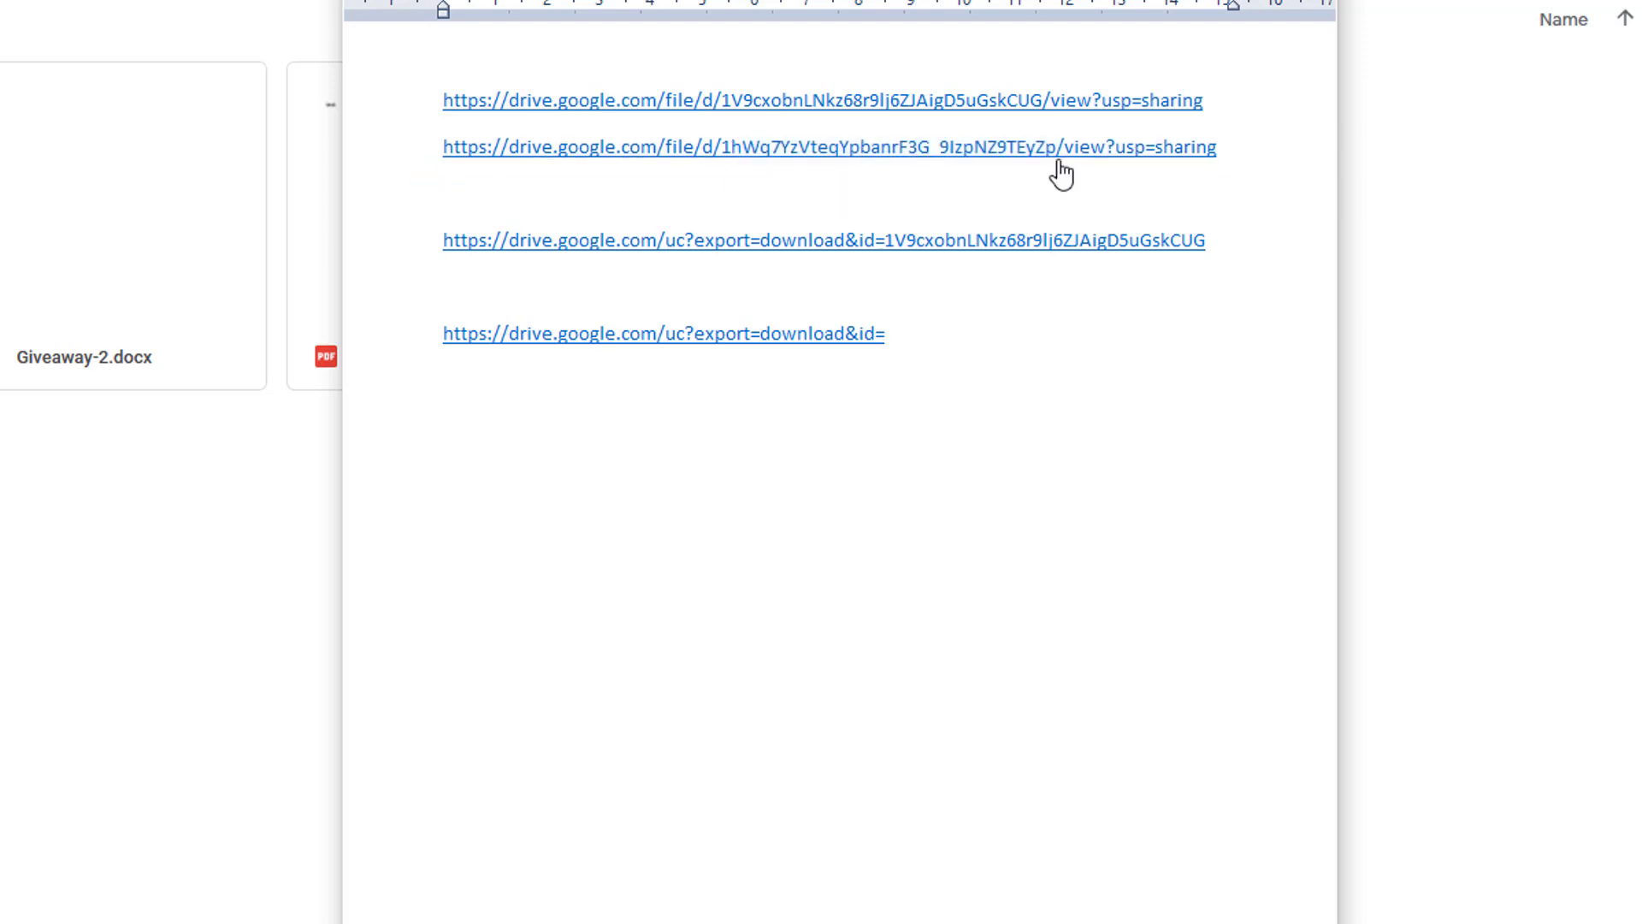
double_click(1185, 157)
drag(1185, 156, 1089, 157)
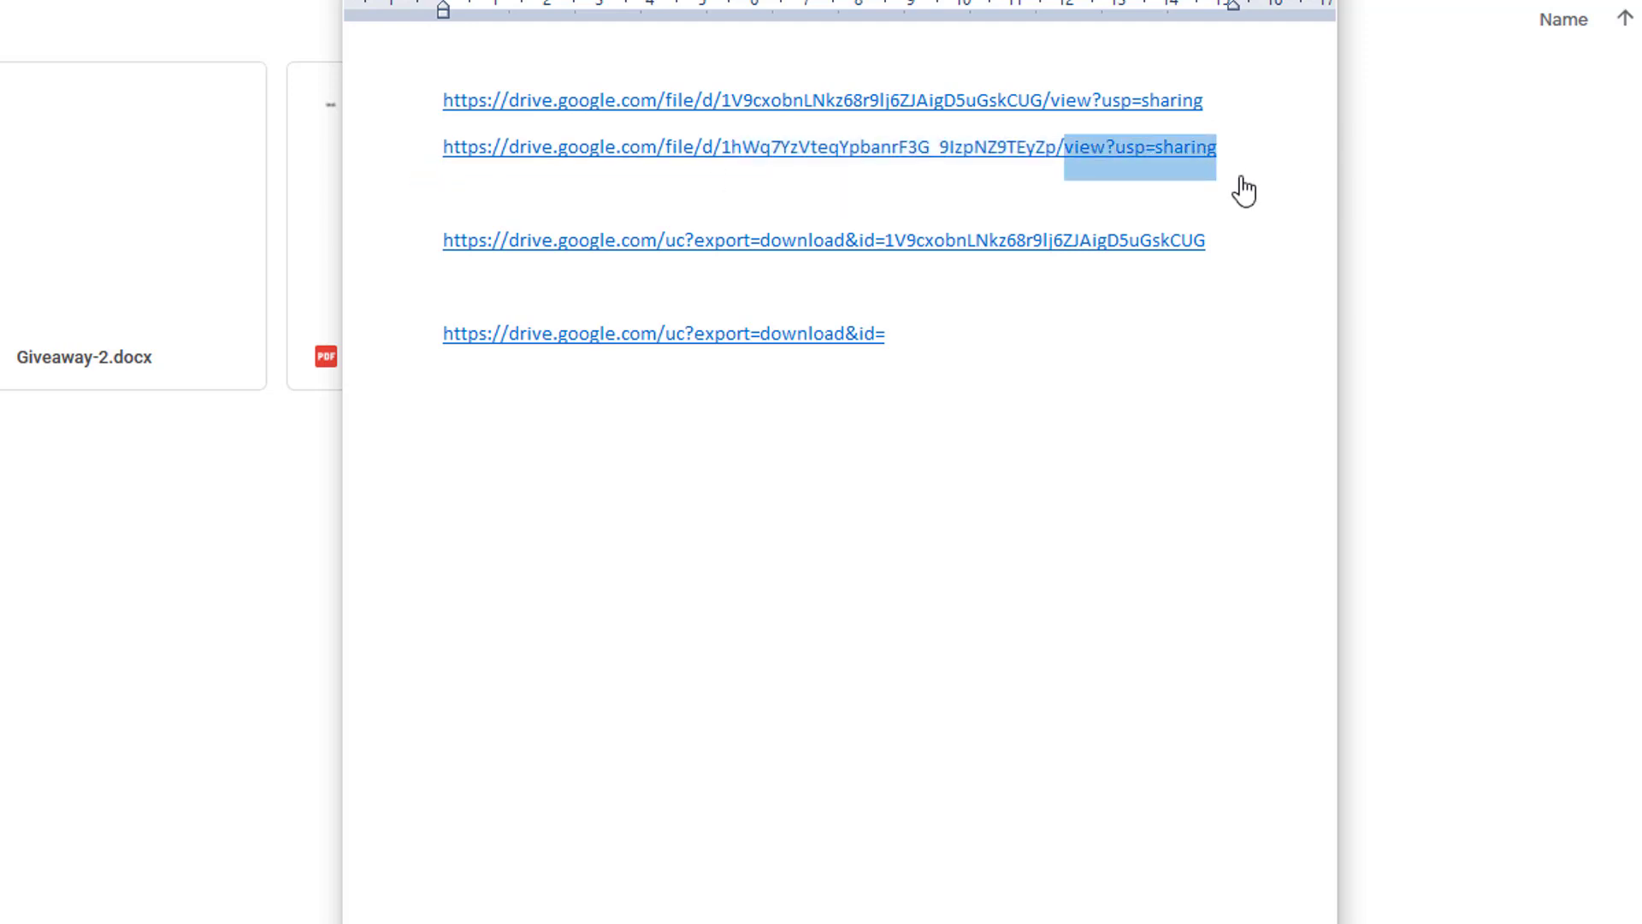
key(BackSpace)
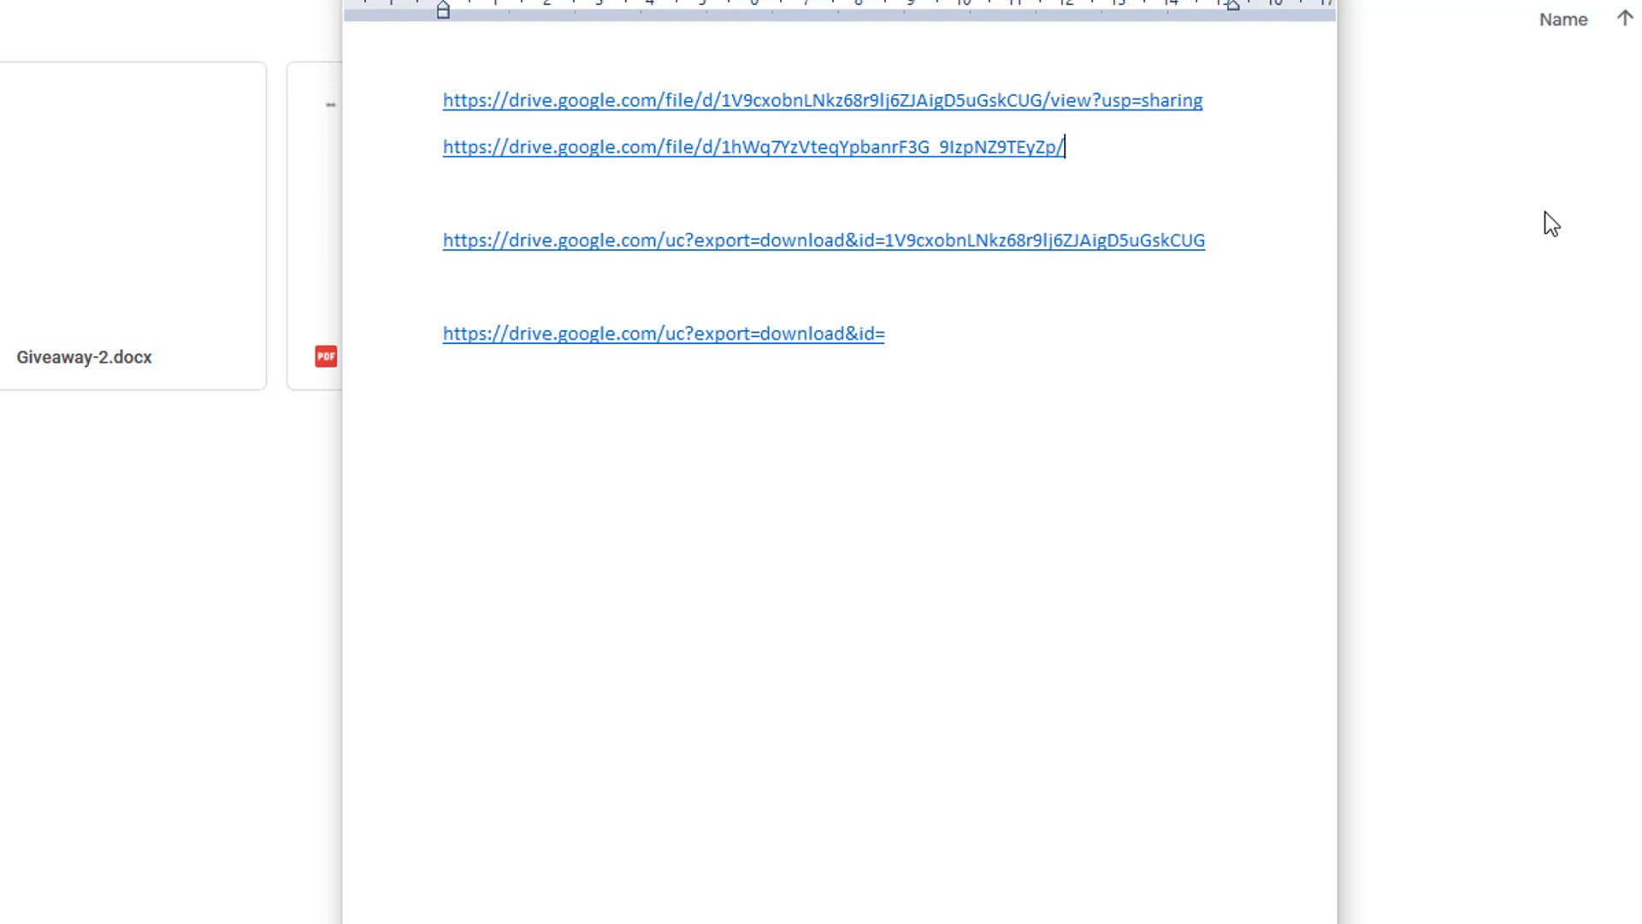
key(BackSpace)
drag(1061, 162, 808, 169)
key(ctrl+c)
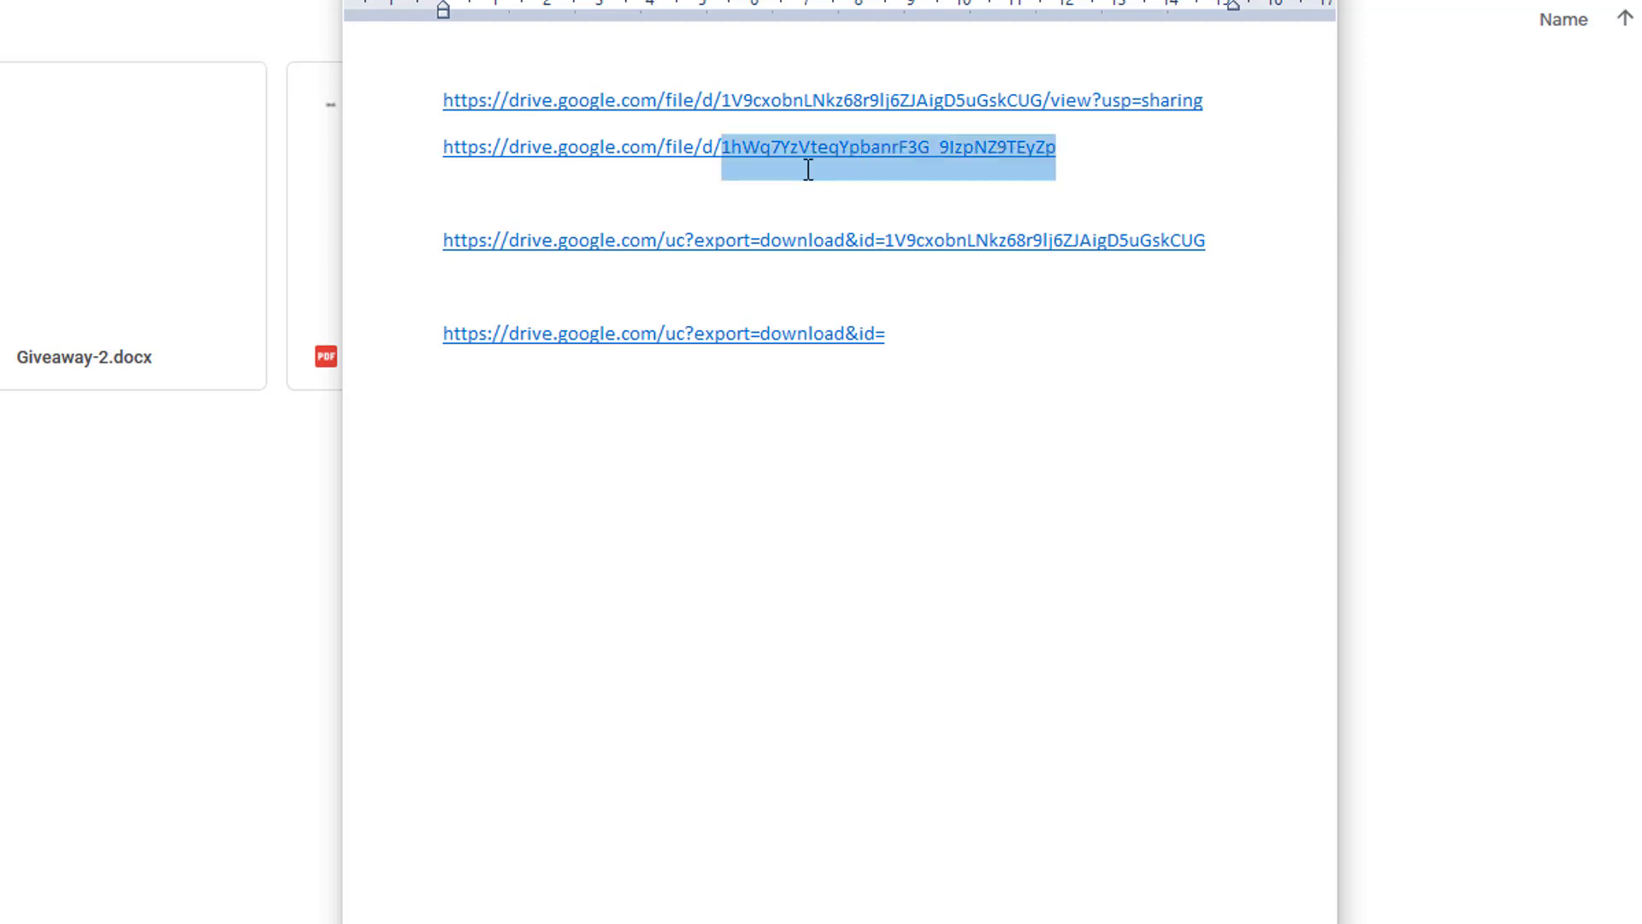
Paste the file ID after id= to complete the second direct-download link, then select that line.
click(1100, 157)
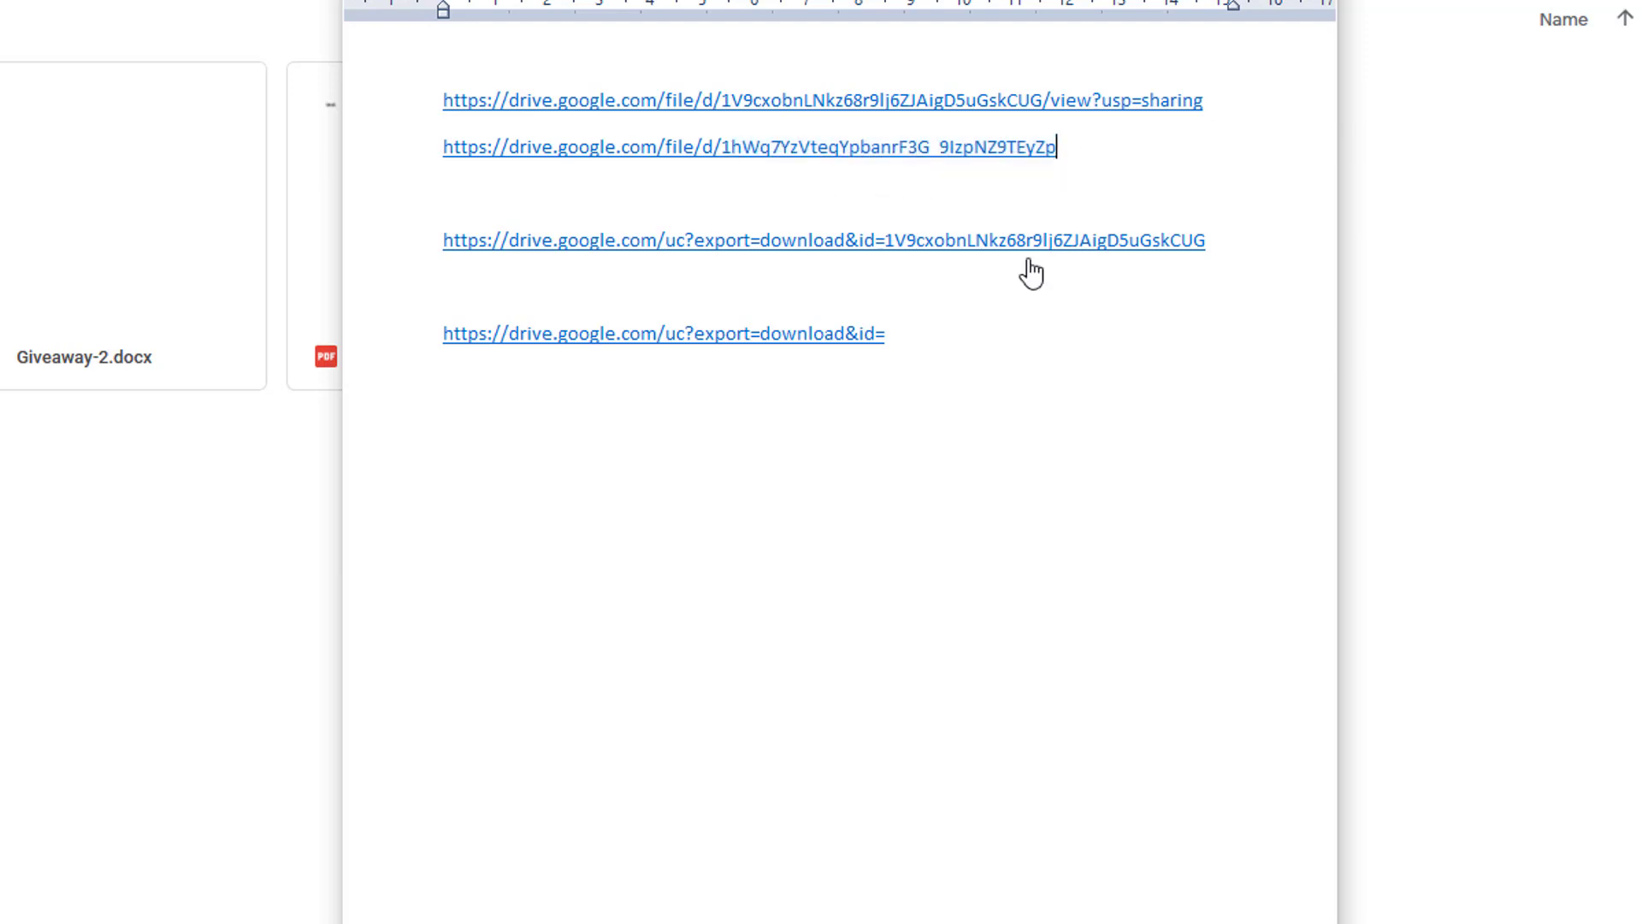
click(996, 333)
key(ctrl+v)
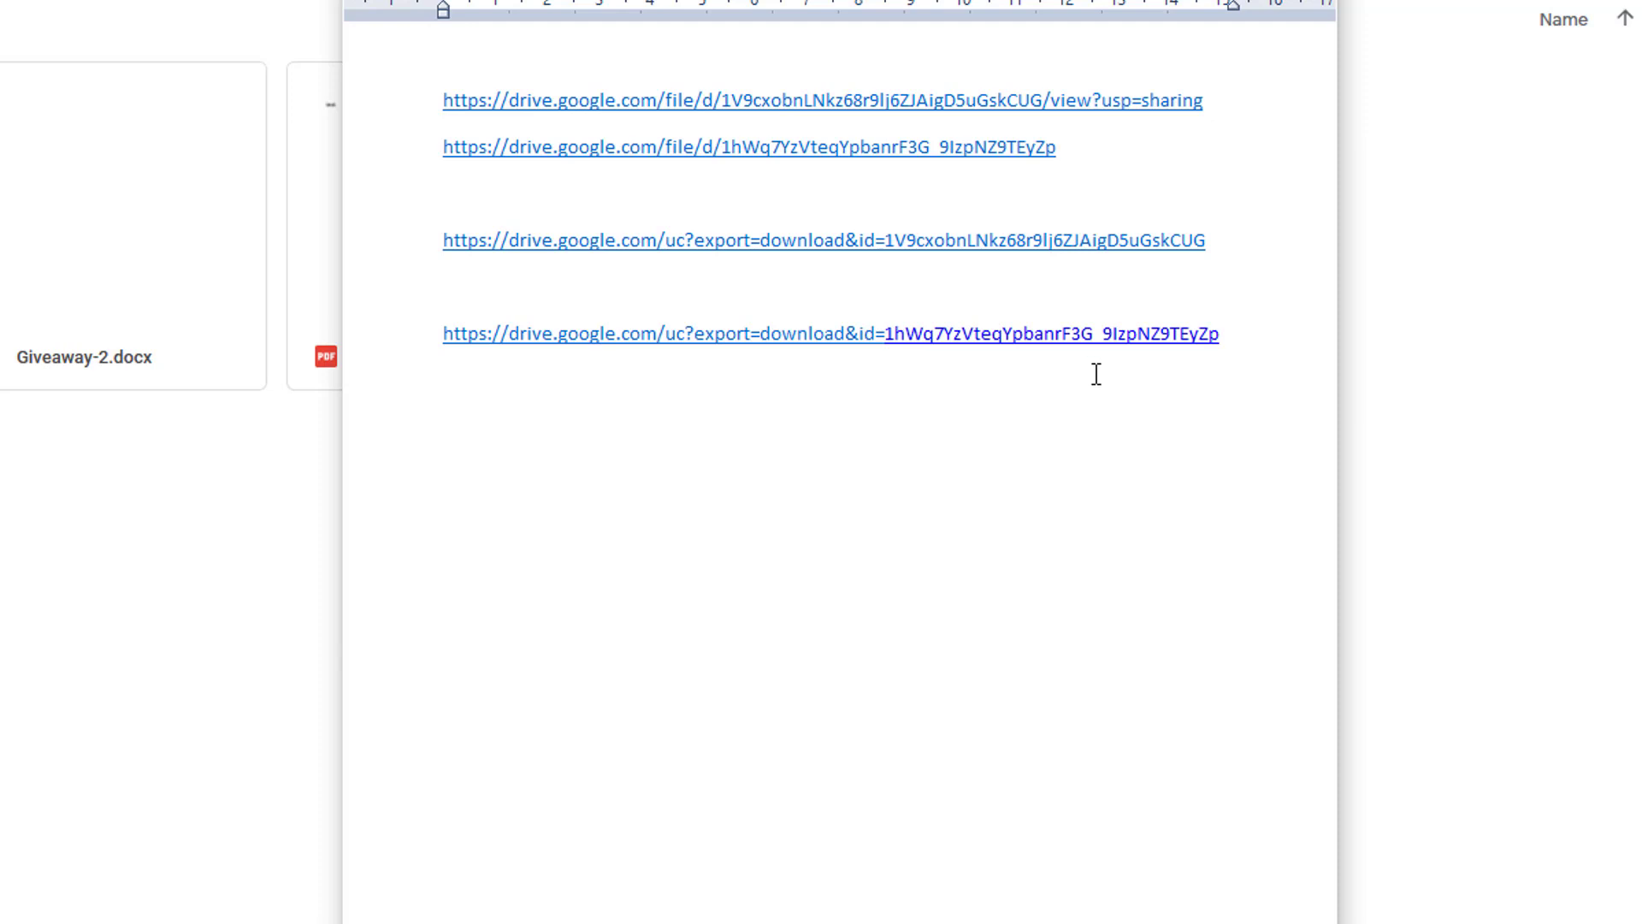
key(Return)
triple_click(1237, 341)
key(ctrl+c)
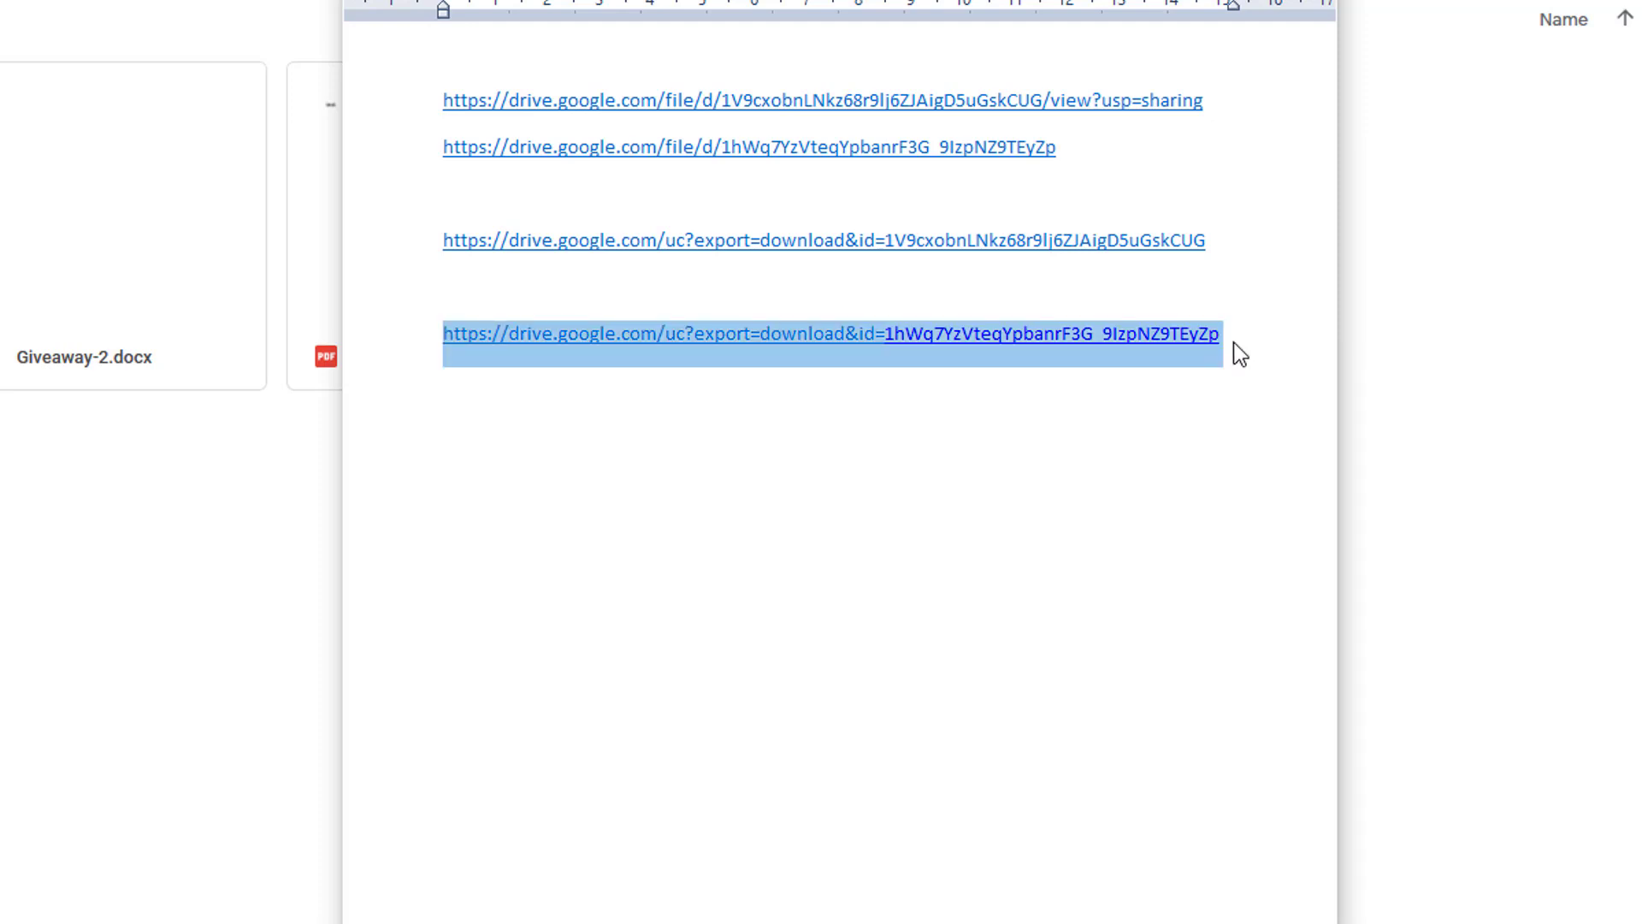
Load the second direct-download link in a new Chrome tab and cancel the My Doc.pdf save prompt.
click(1238, 351)
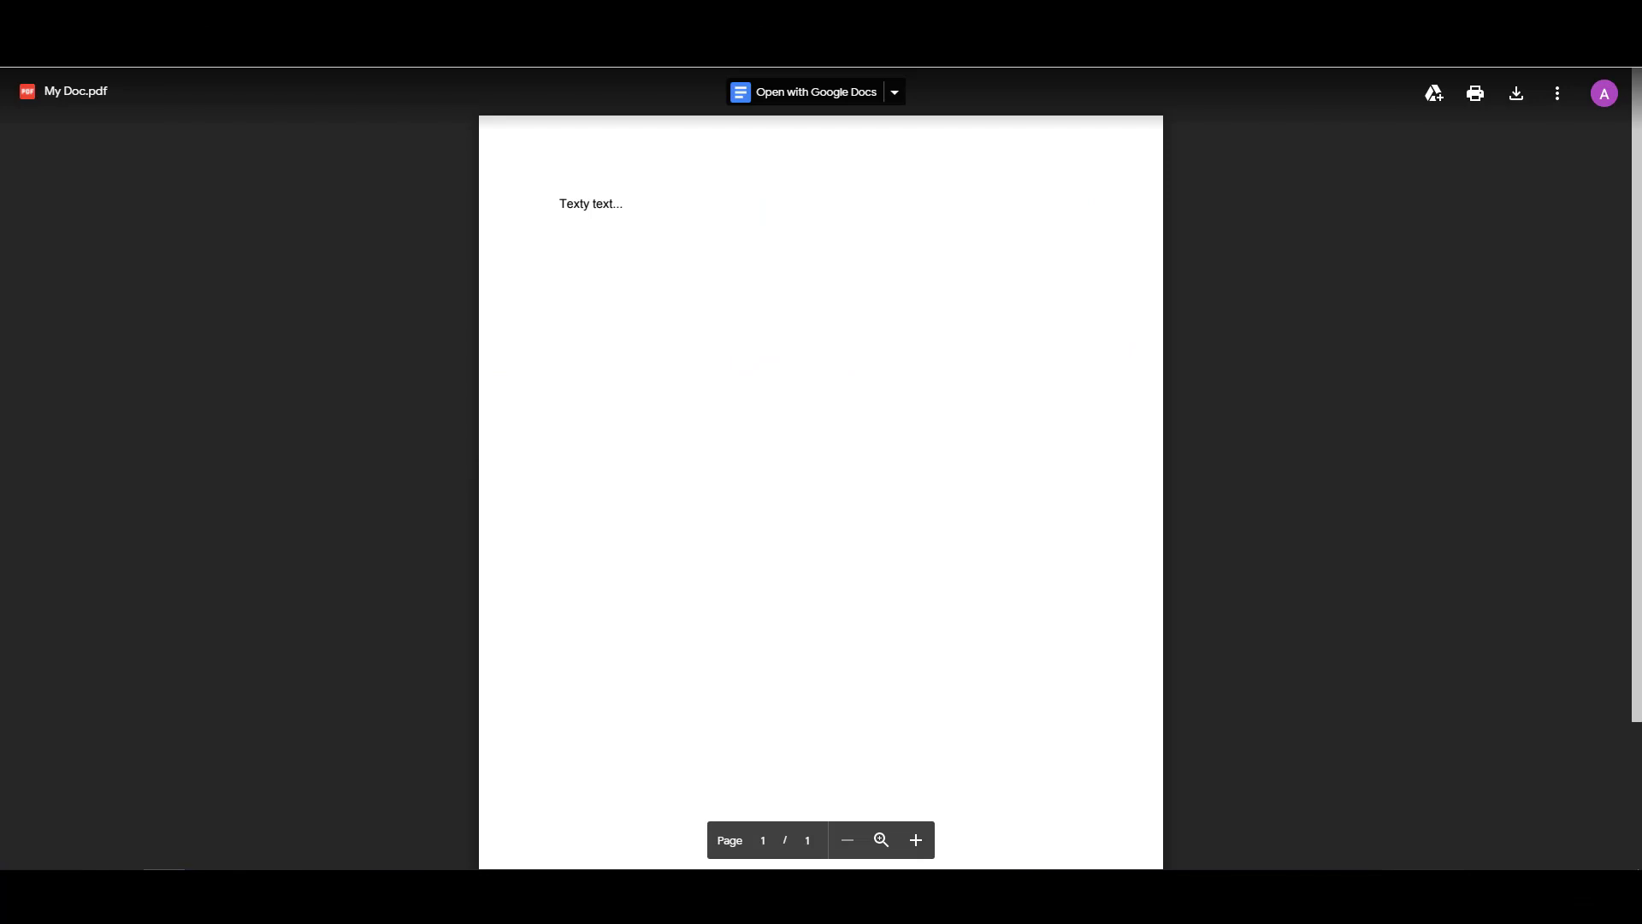
key(ctrl+t)
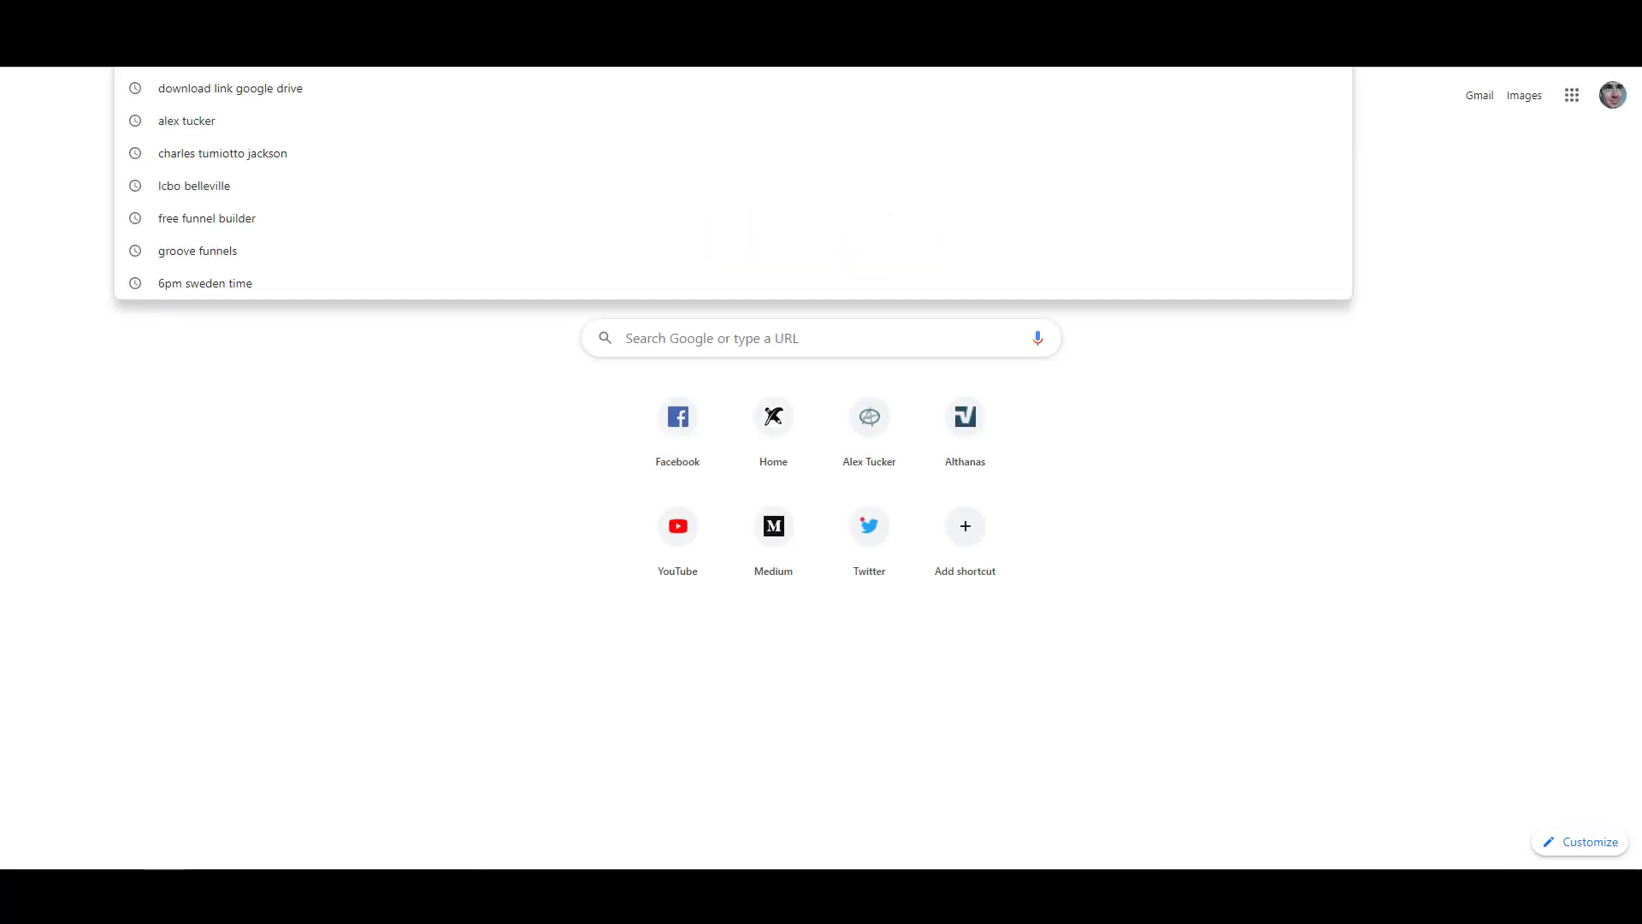
key(ctrl+v)
key(Return)
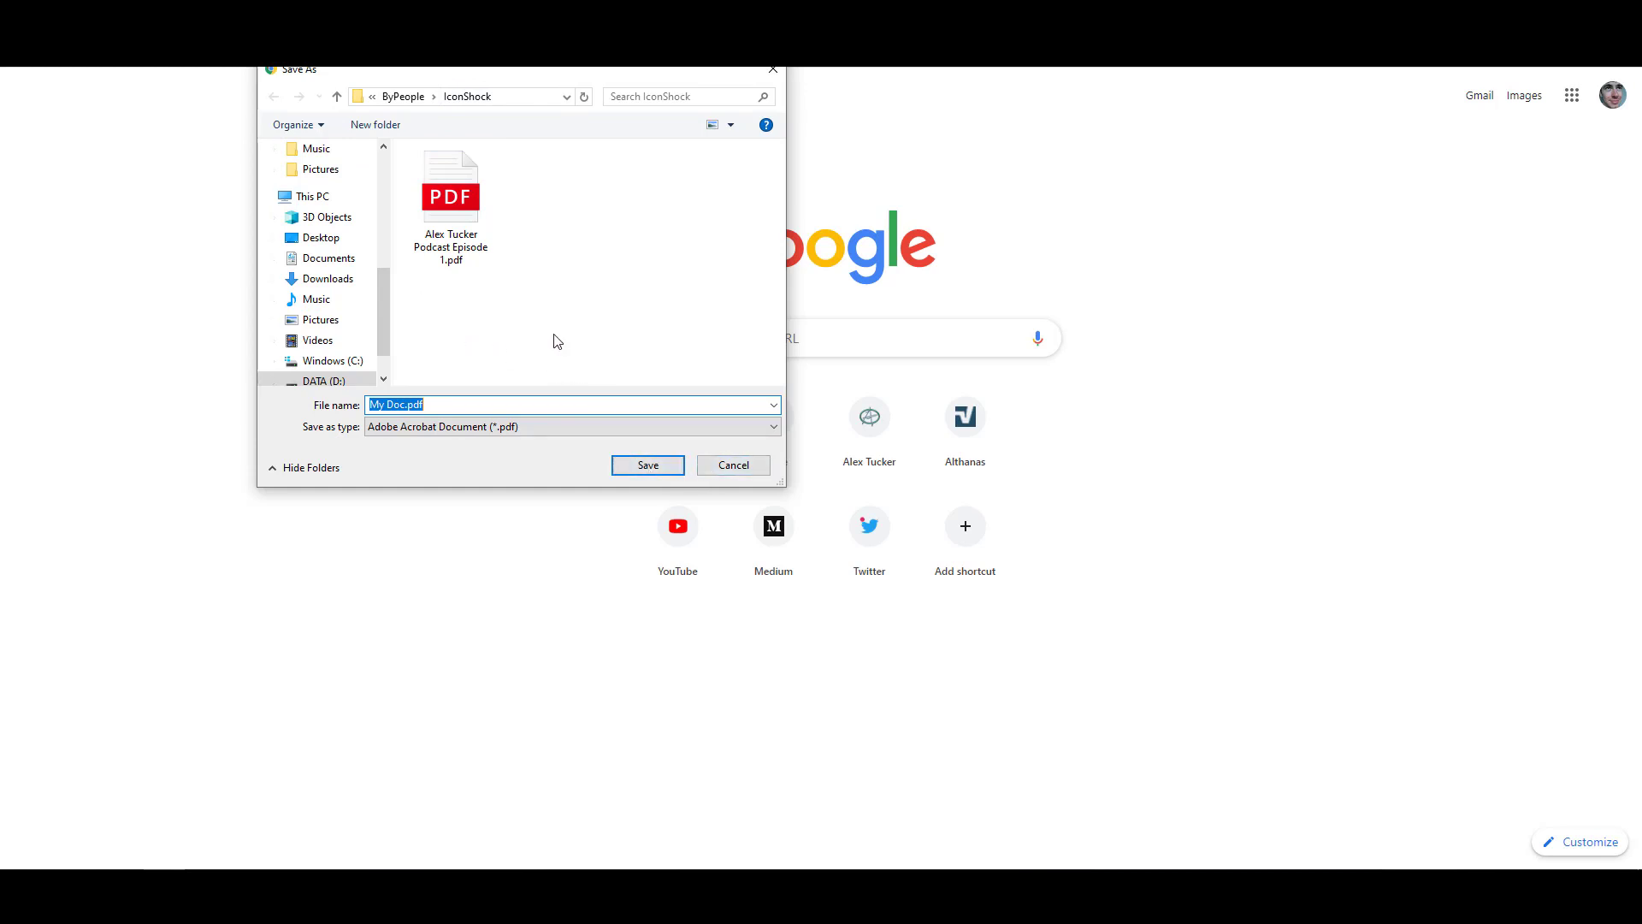
click(731, 472)
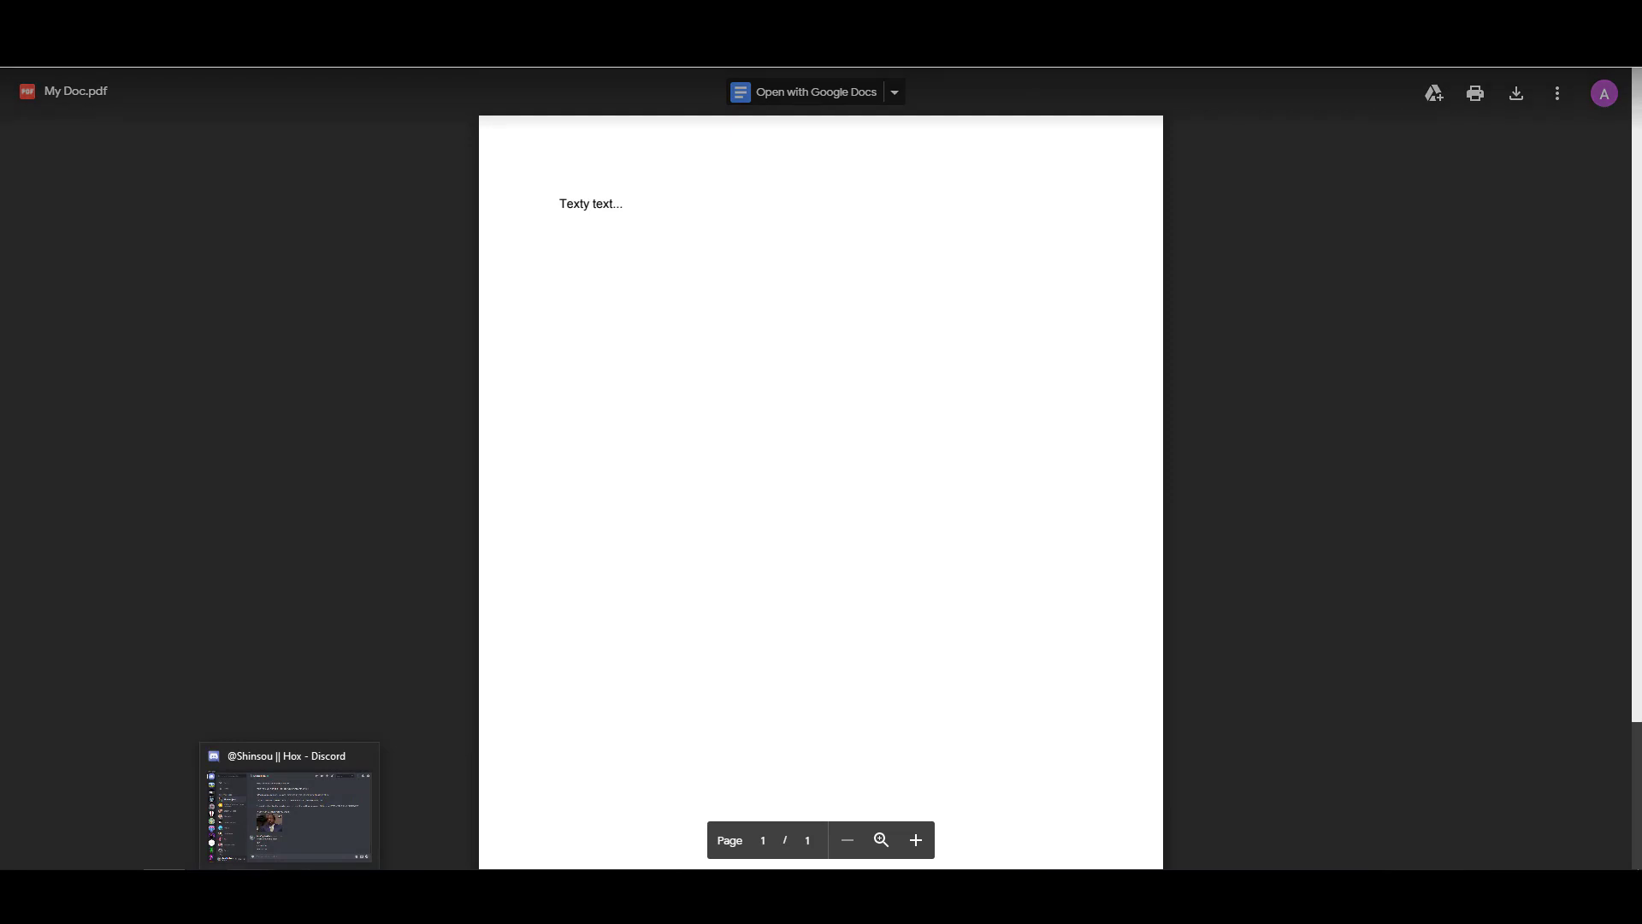
Copy the first Google Drive share link from the WordPad link notes.
click(457, 896)
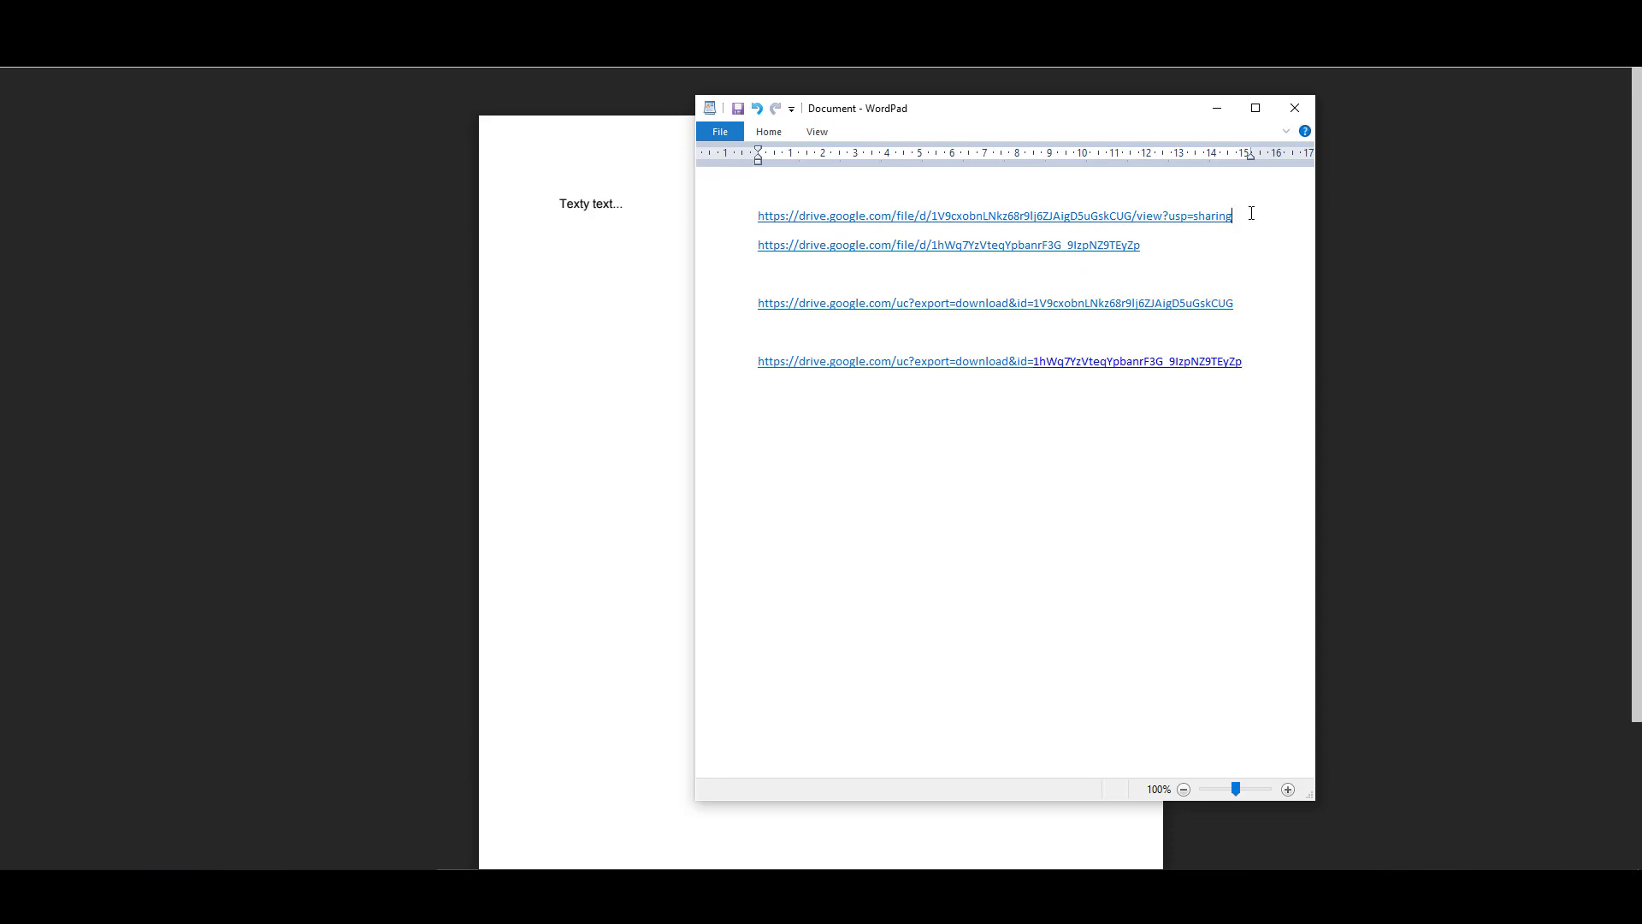
drag(1251, 213, 765, 212)
key(ctrl+c)
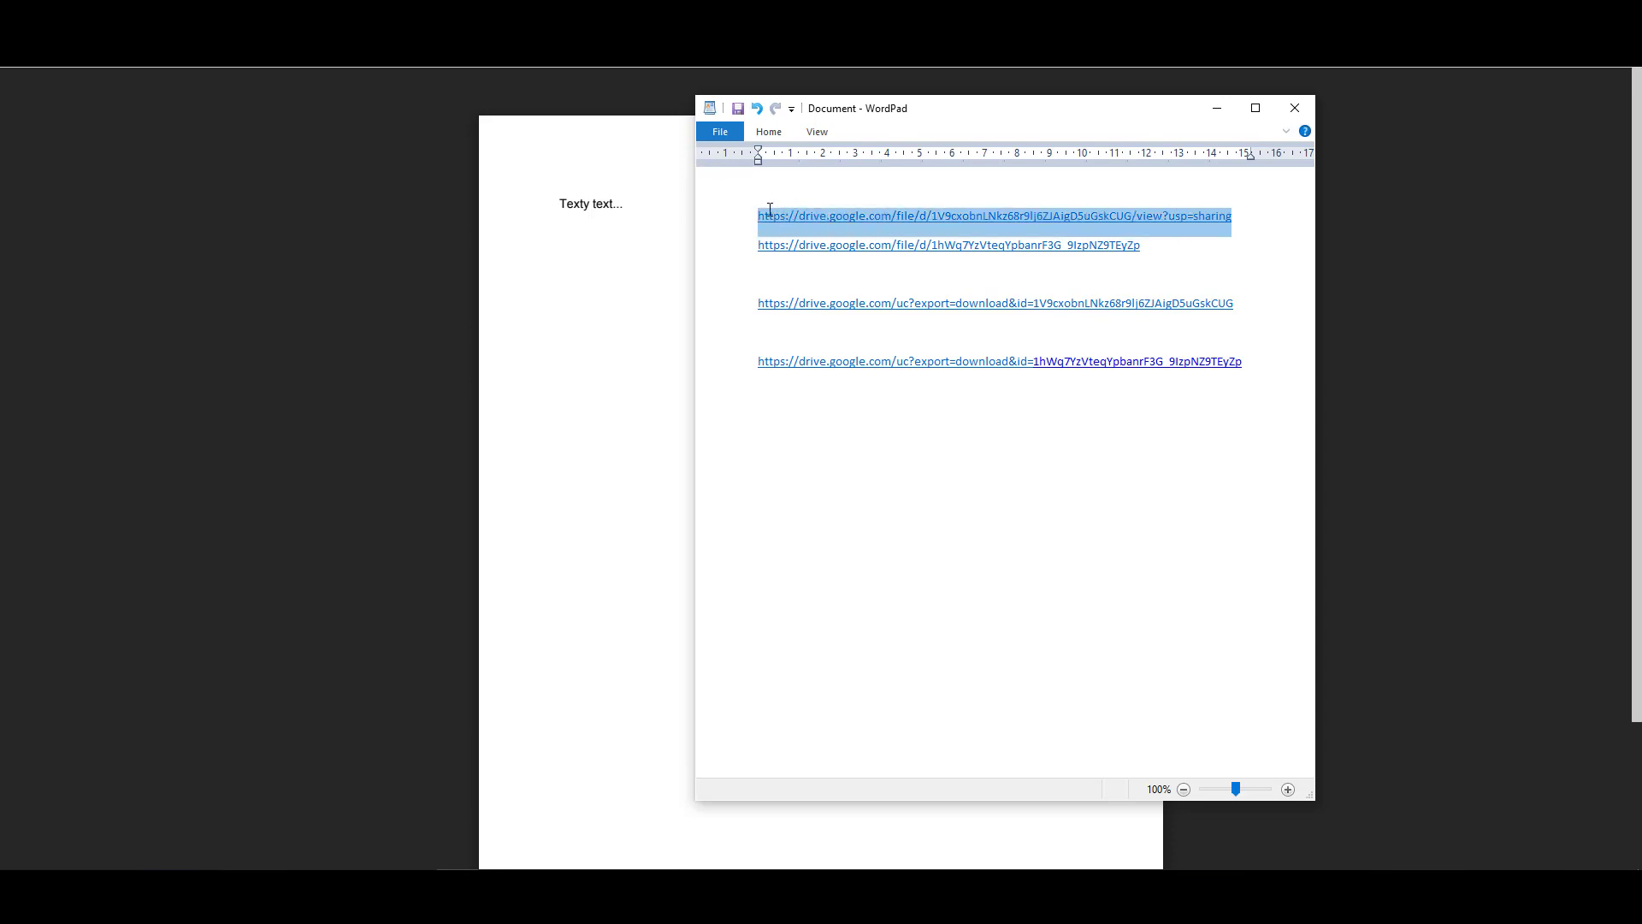
click(1240, 227)
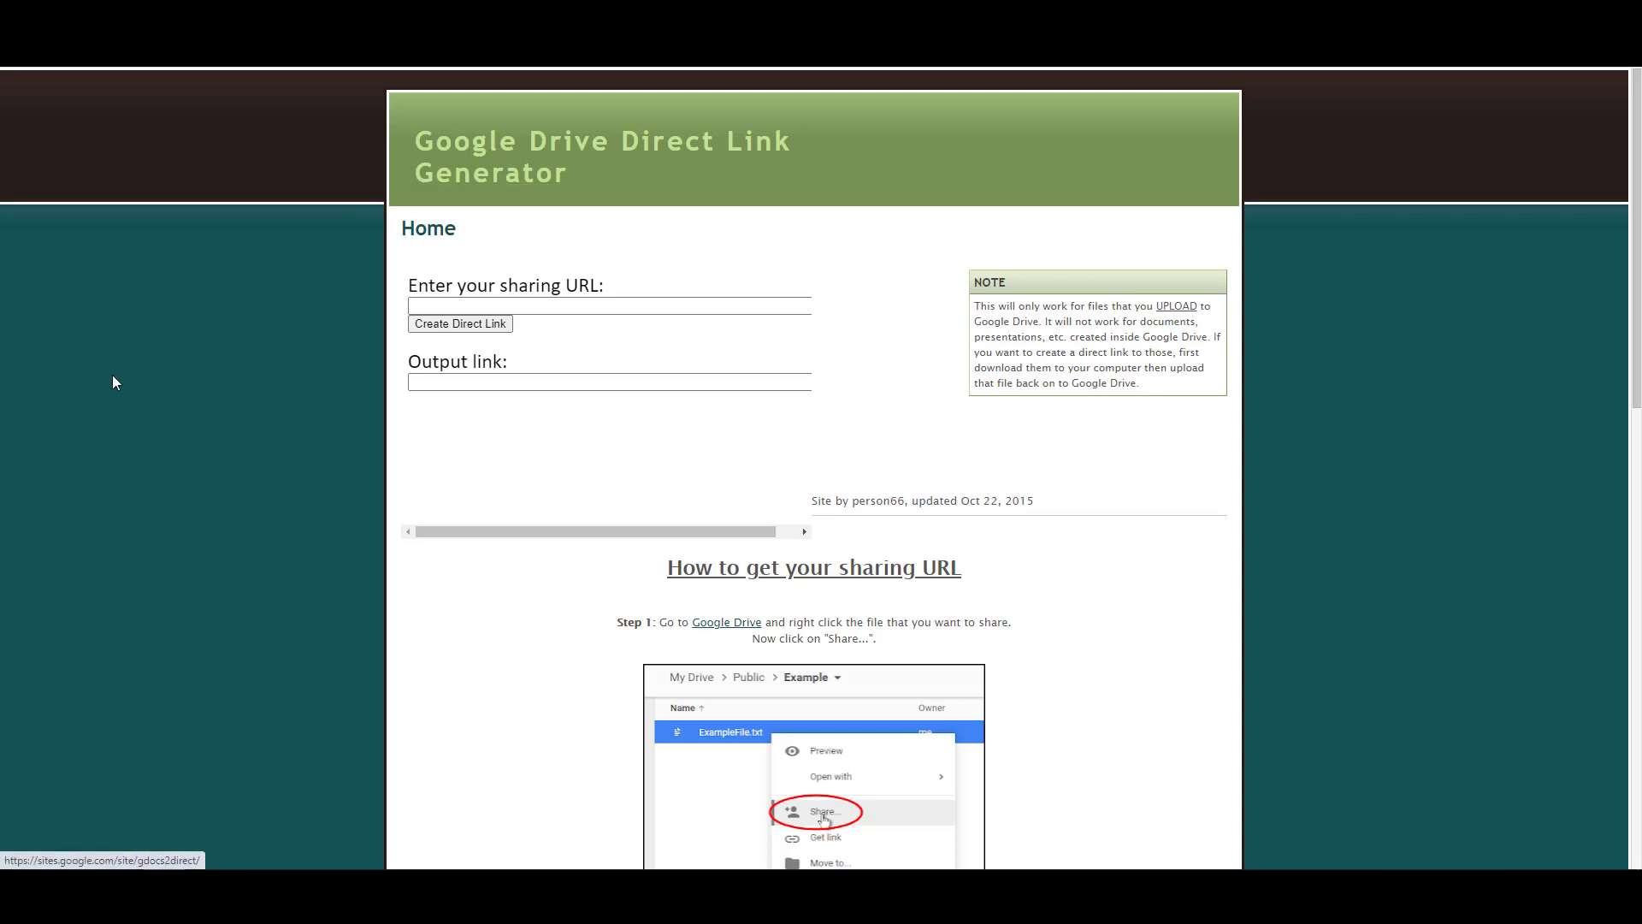
Generate the first file's direct link from its share URL and copy the output.
click(524, 308)
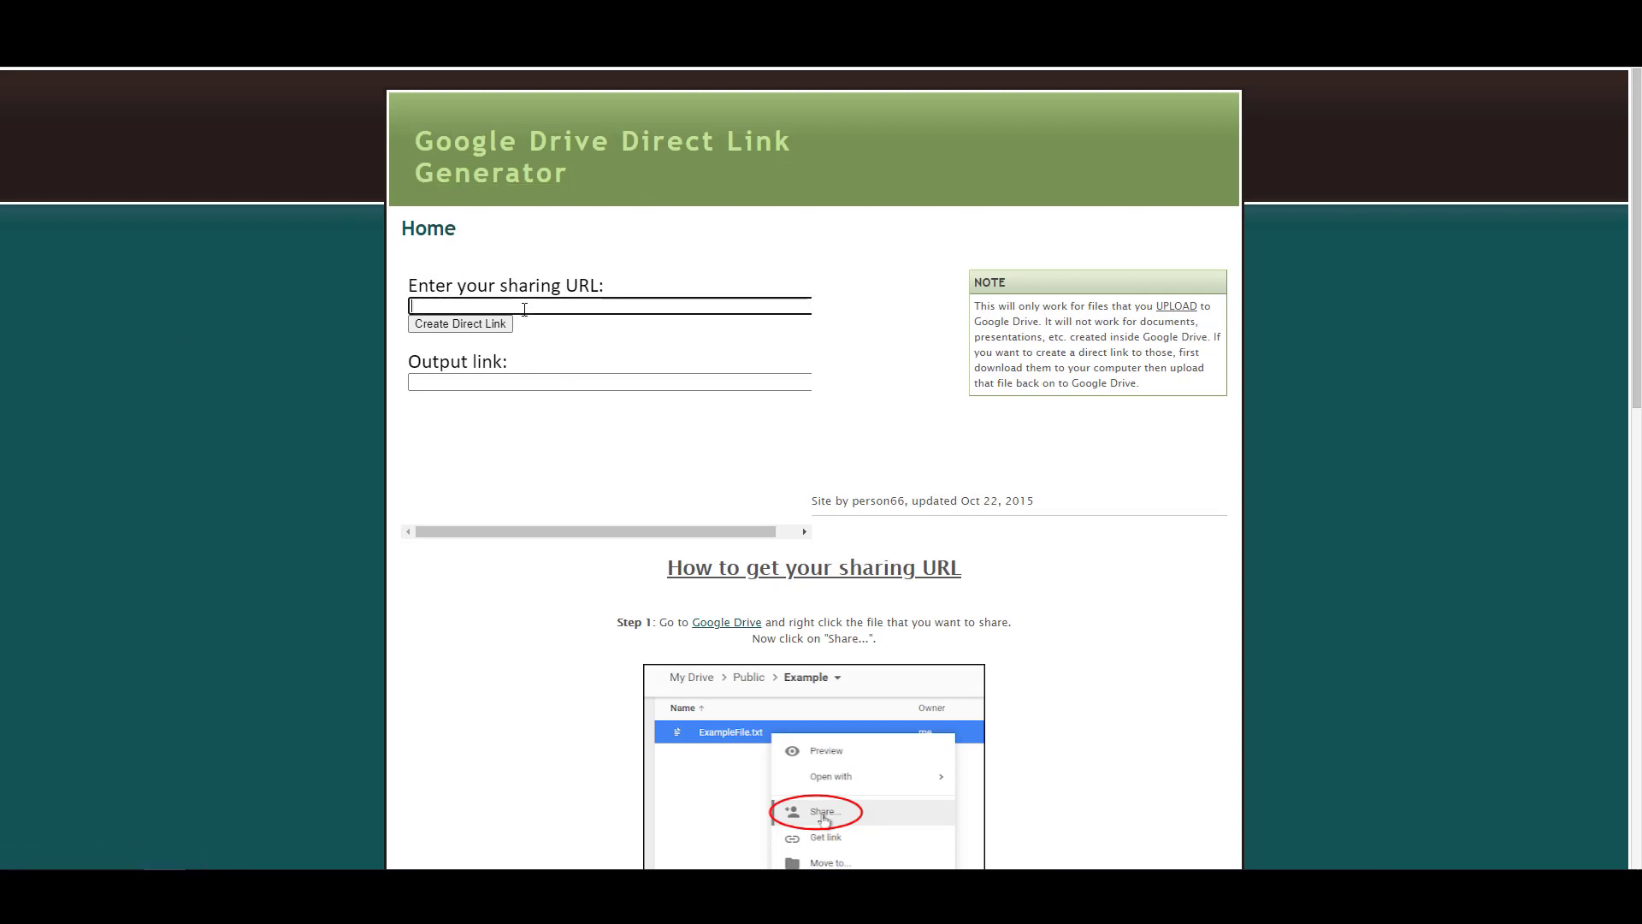
key(ctrl+v)
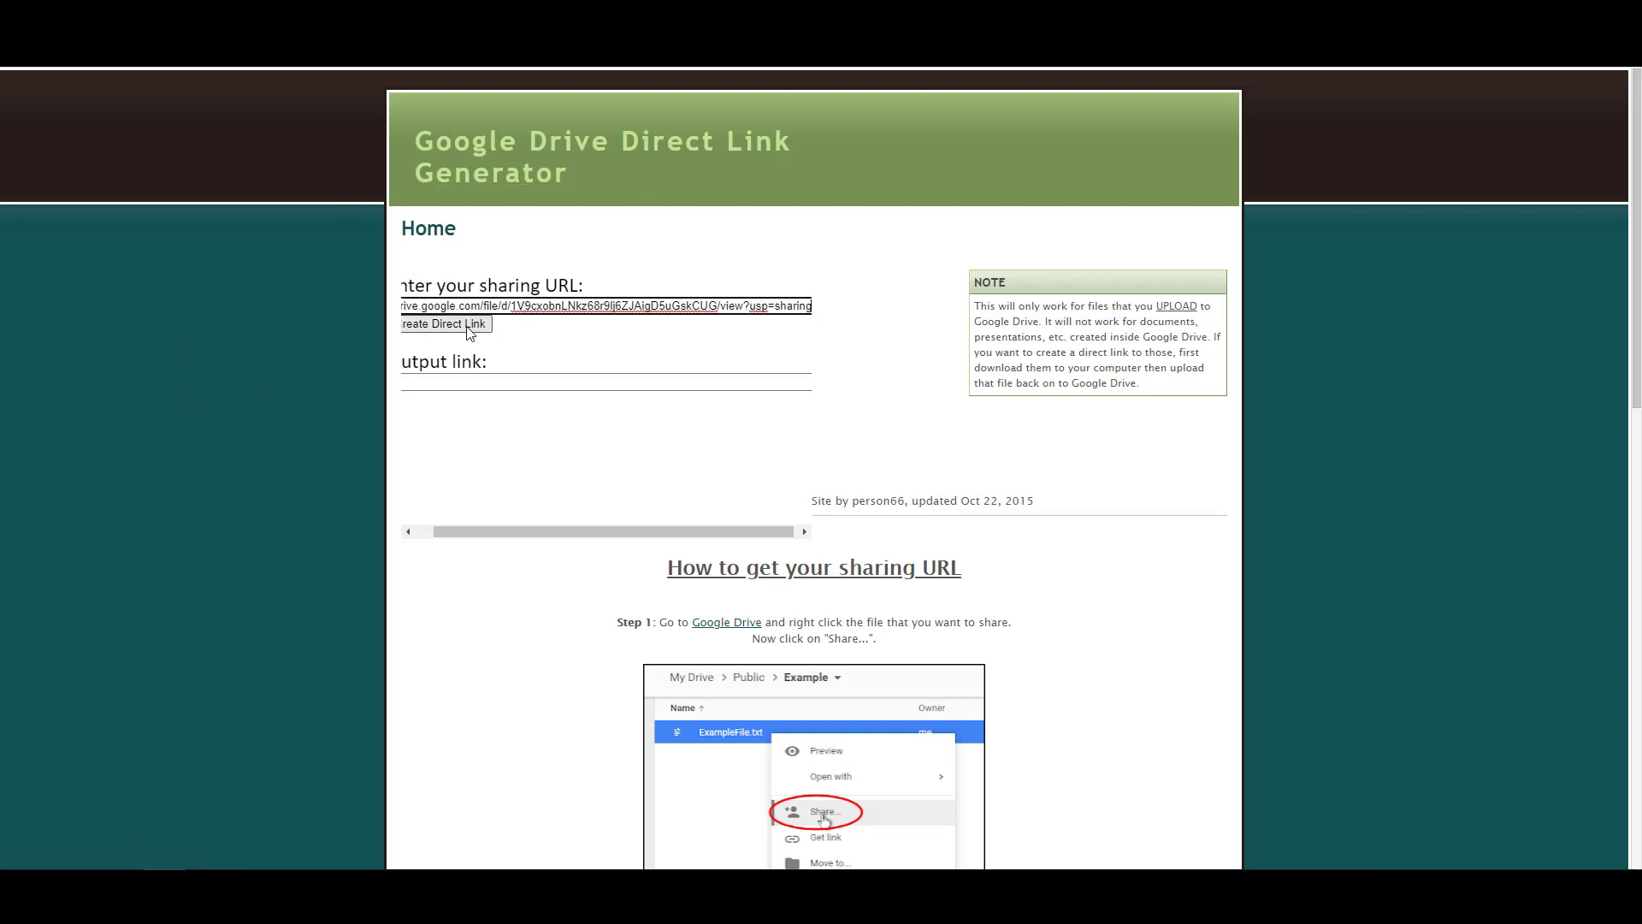
click(469, 332)
click(522, 383)
key(ctrl+a)
key(ctrl+c)
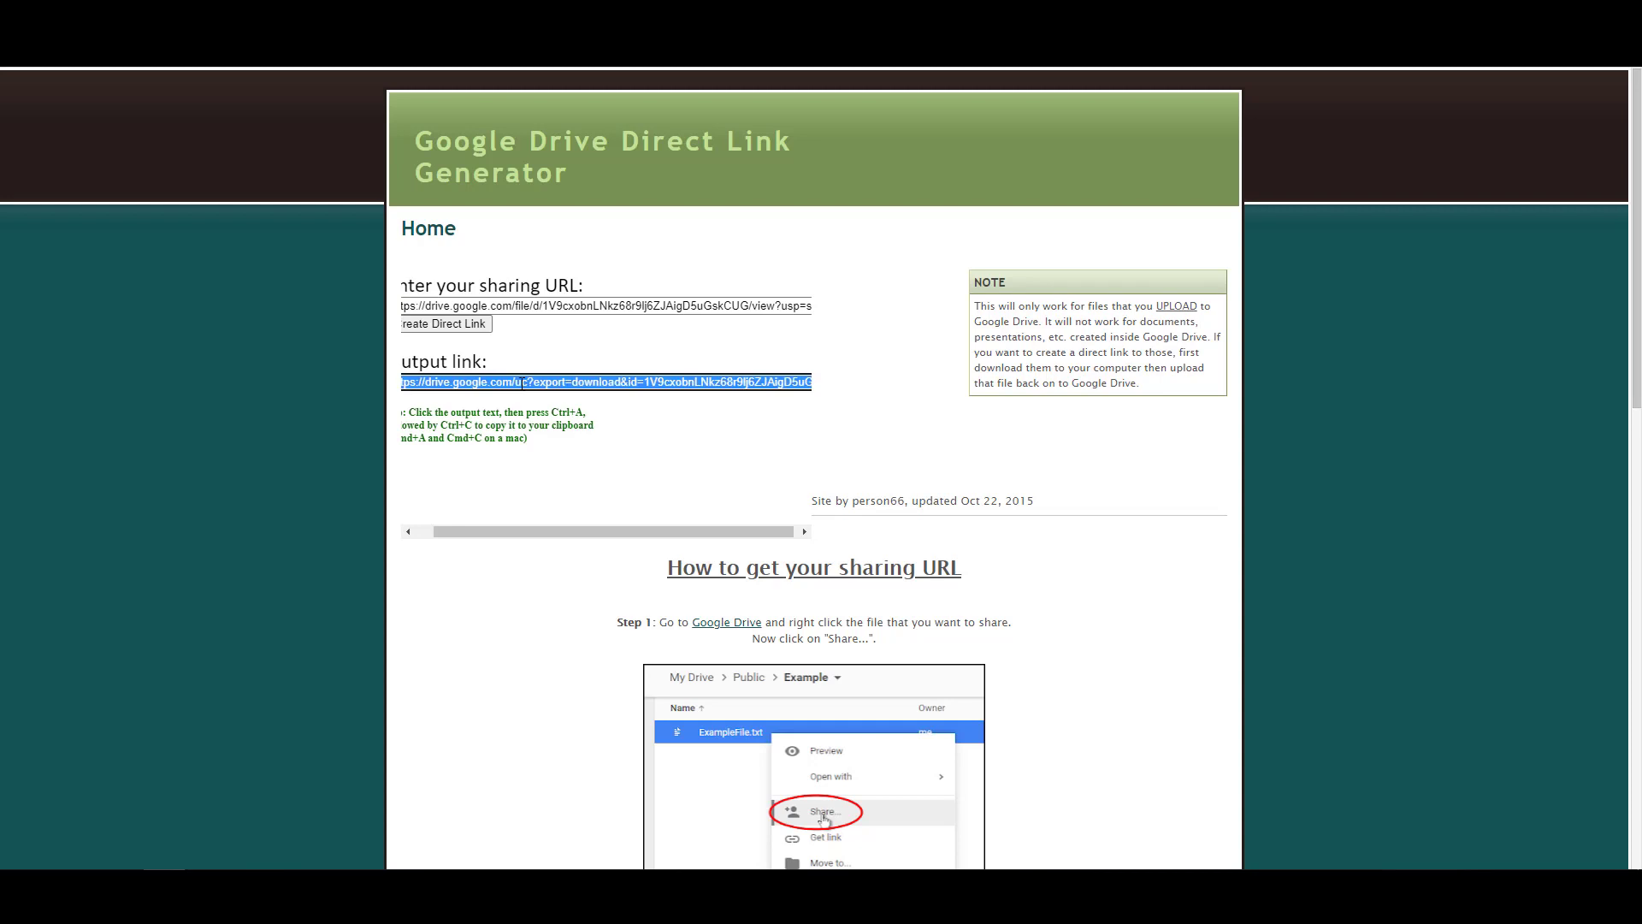
Paste the generator's link below the manual links in WordPad, then return to the Giveaways folder.
click(527, 898)
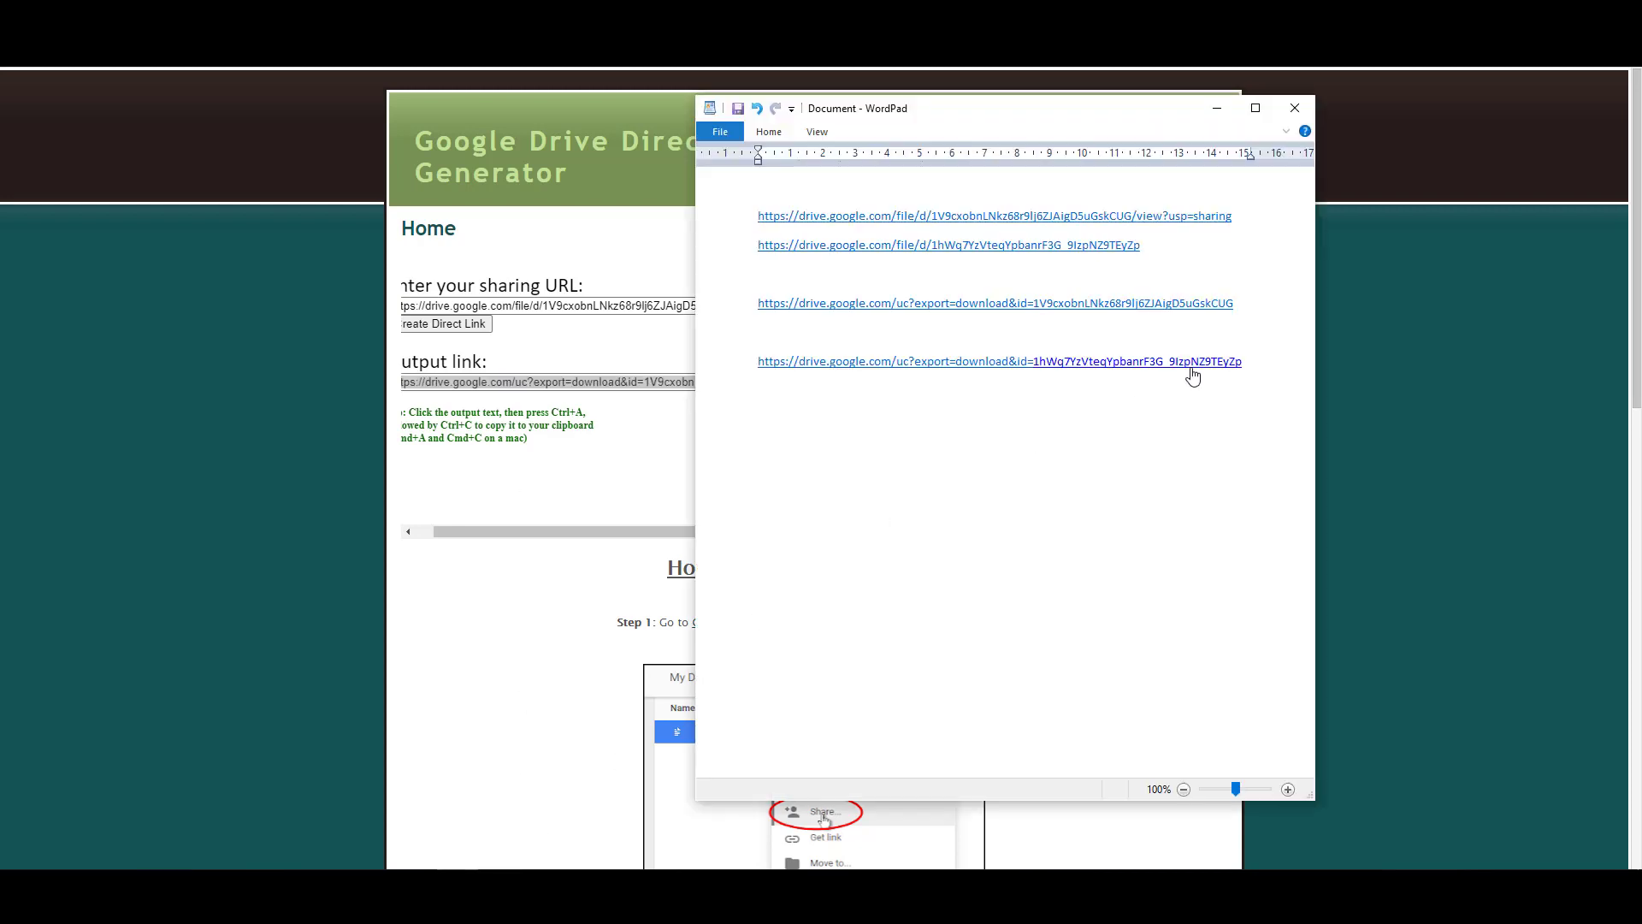
click(1258, 370)
key(ctrl+v)
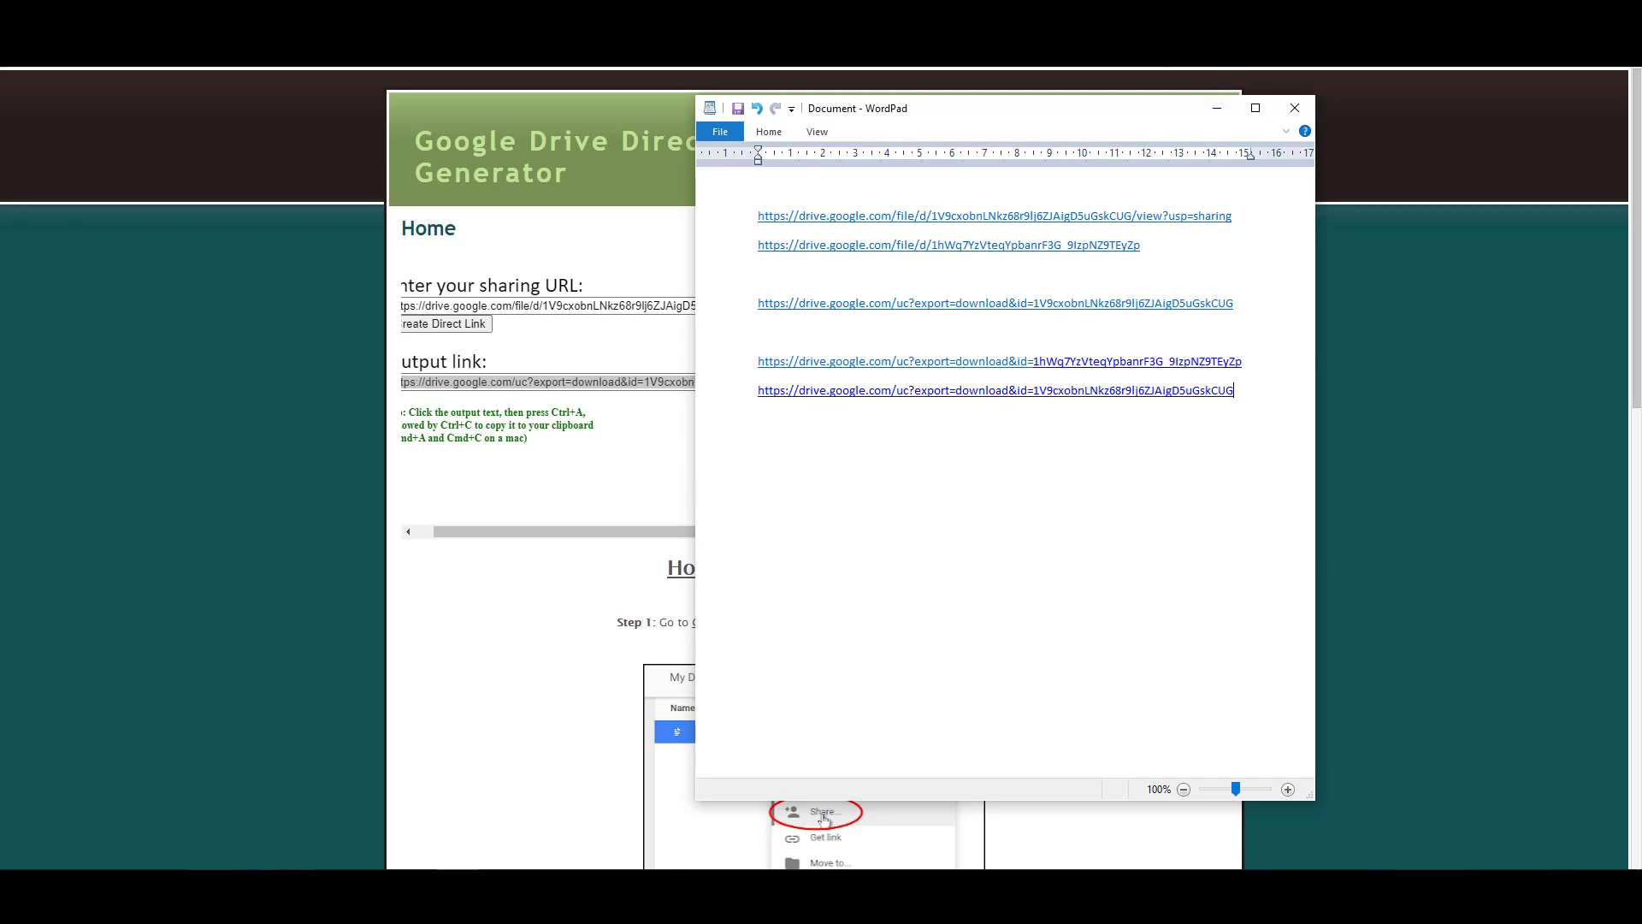
mouse_move(205, 864)
click(205, 804)
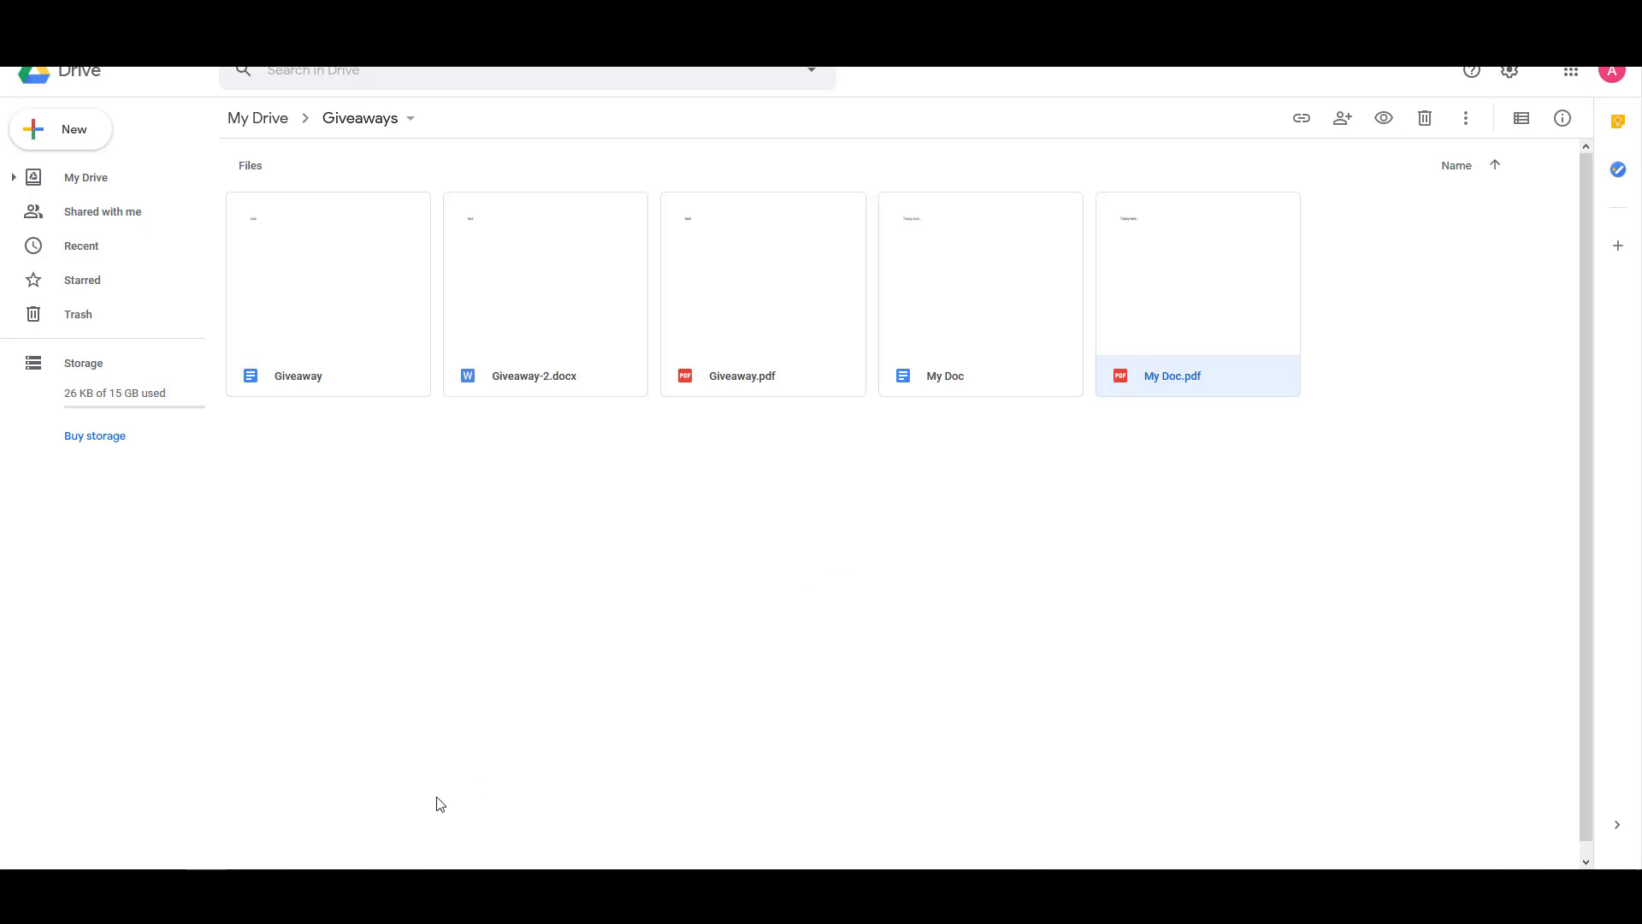
mouse_move(457, 894)
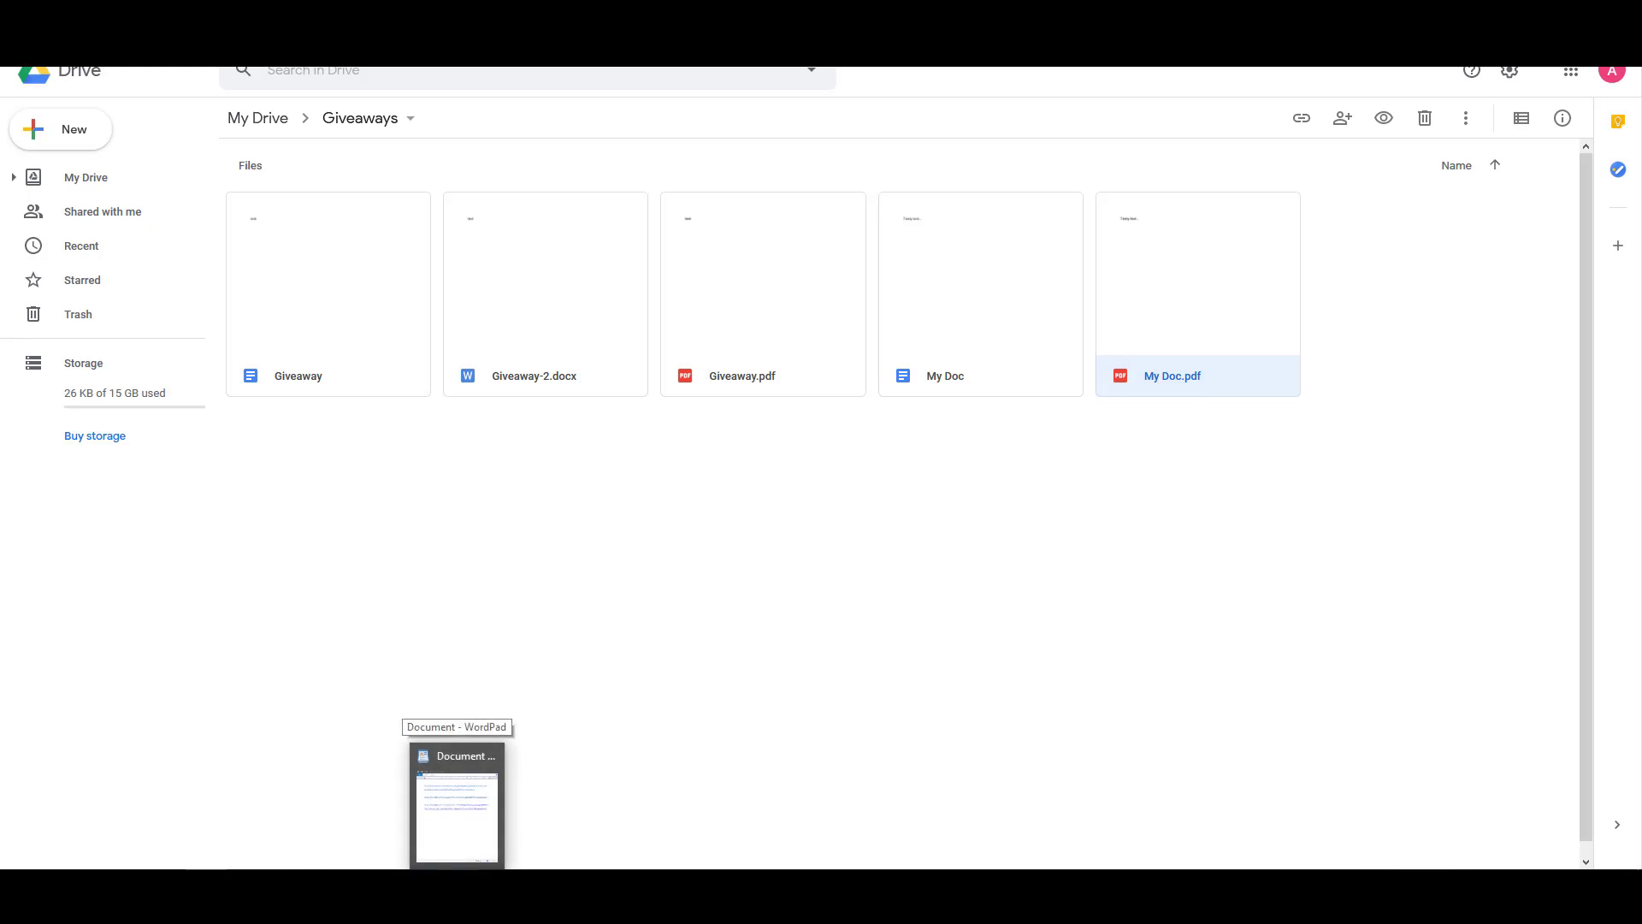